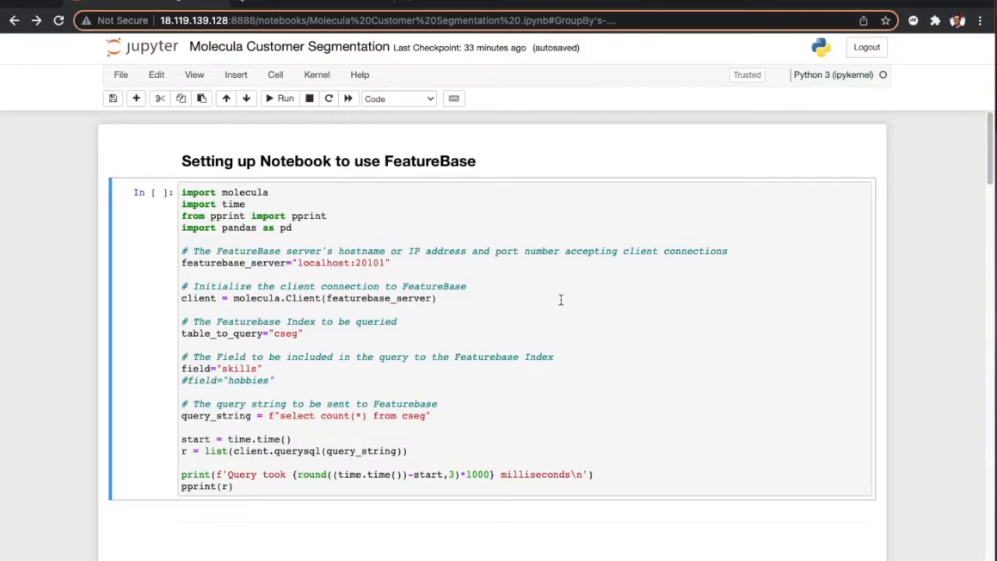
# Step: Run the setup cell that connects to FeatureBase and counts all records in the cseg table
pyautogui.scroll(-2, 561, 300)
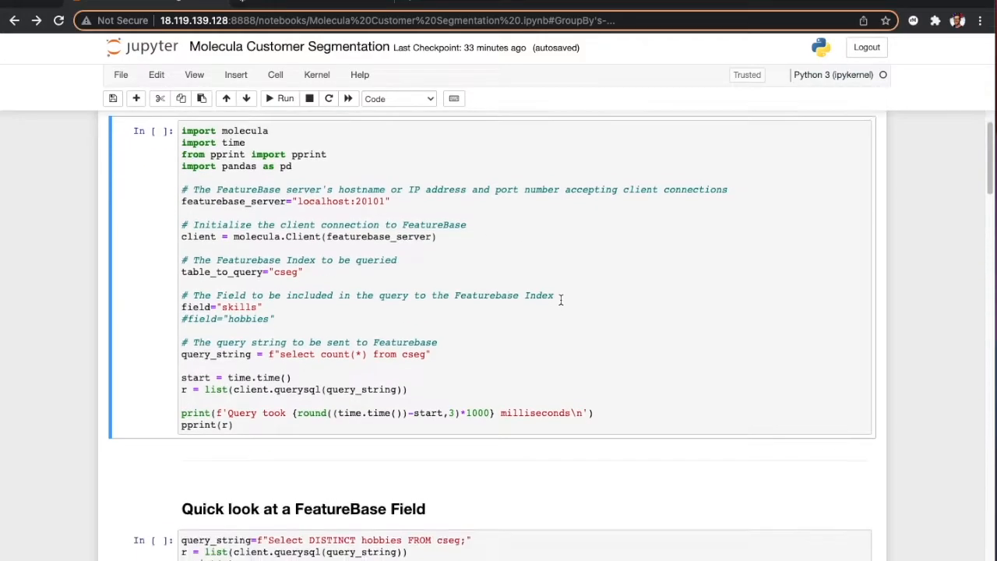
pyautogui.click(548, 252)
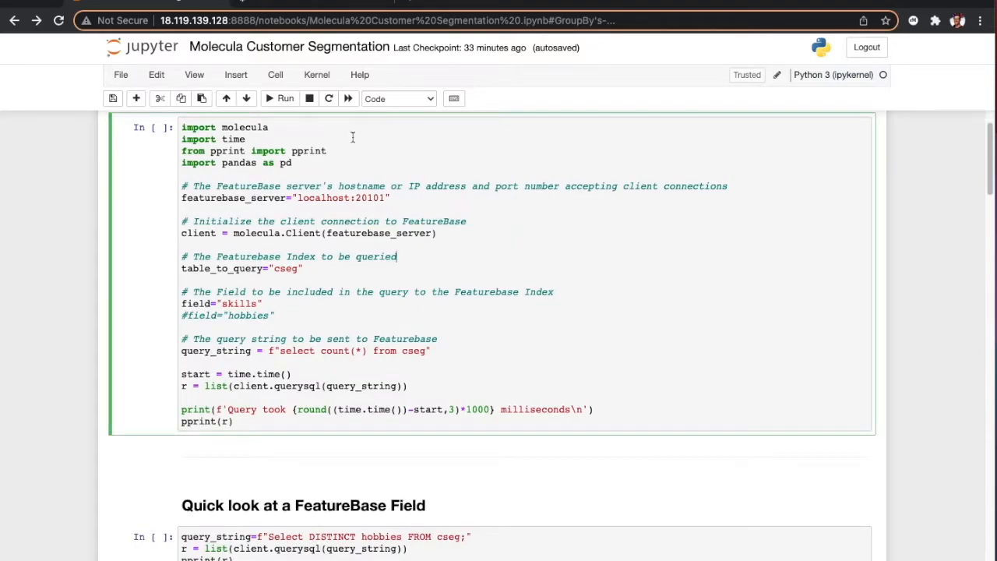
pyautogui.click(283, 99)
# Step: Run the "Quick look at a FeatureBase Field" cell to query the distinct hobbies in cseg
pyautogui.scroll(-3, 584, 246)
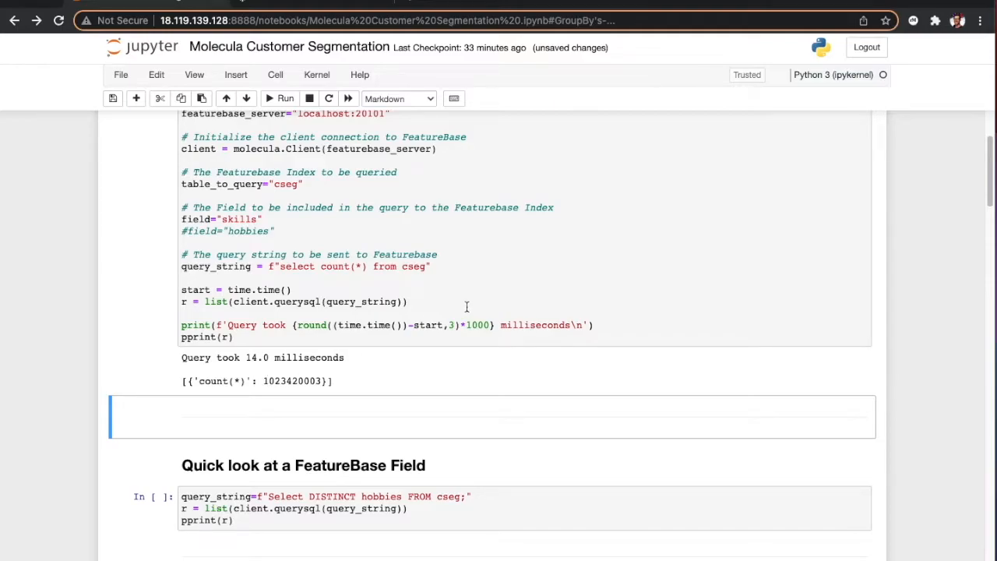
pyautogui.scroll(-5, 467, 306)
pyautogui.click(499, 350)
pyautogui.click(278, 99)
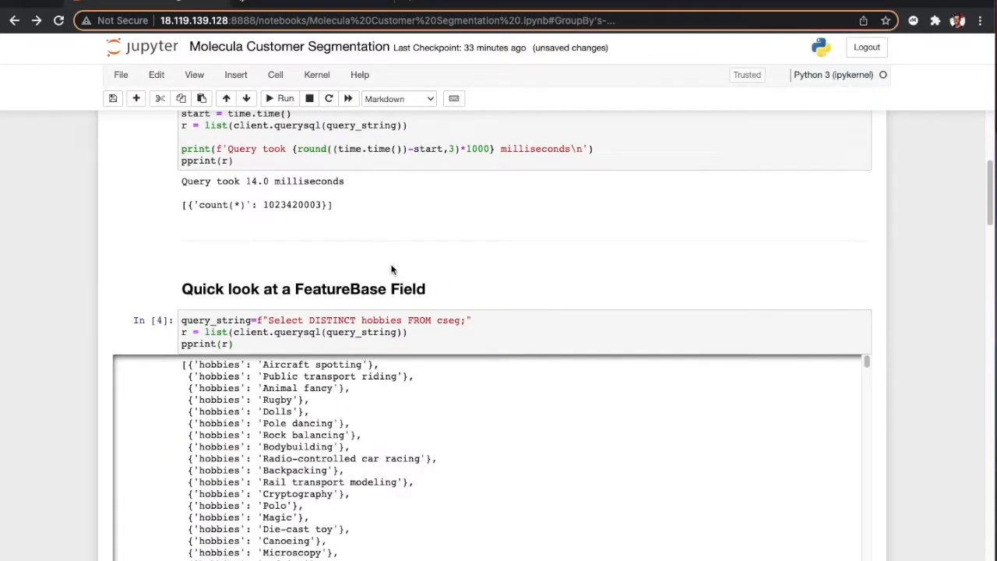
# Step: Look through the list of distinct hobbies in the query output
pyautogui.scroll(-1, 467, 467)
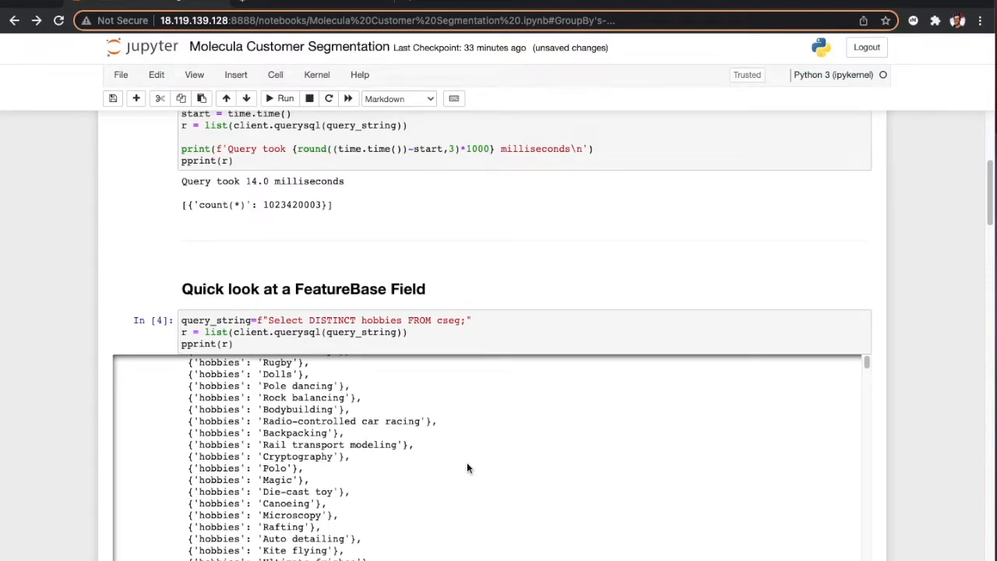
pyautogui.scroll(1, 475, 443)
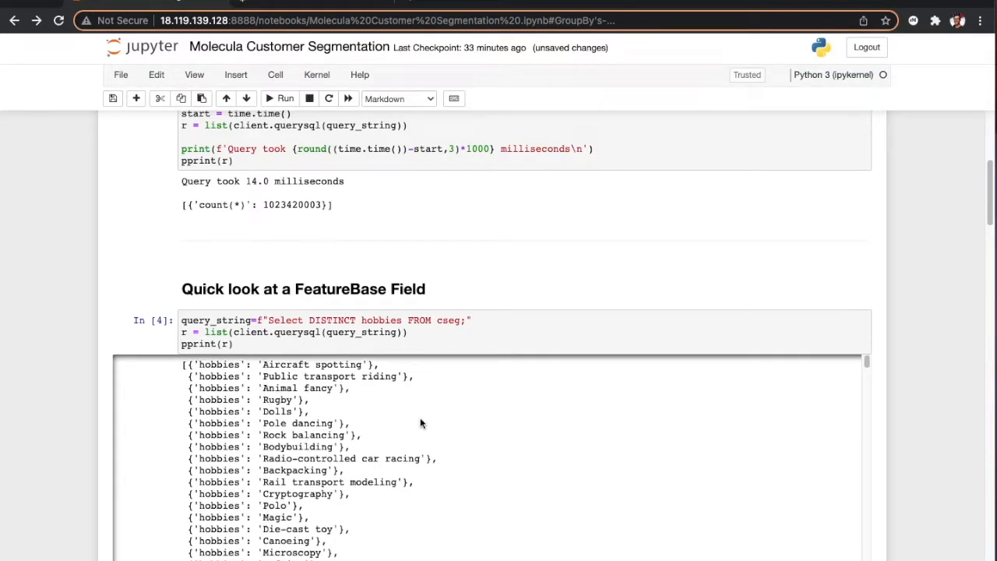
pyautogui.scroll(-2, 375, 413)
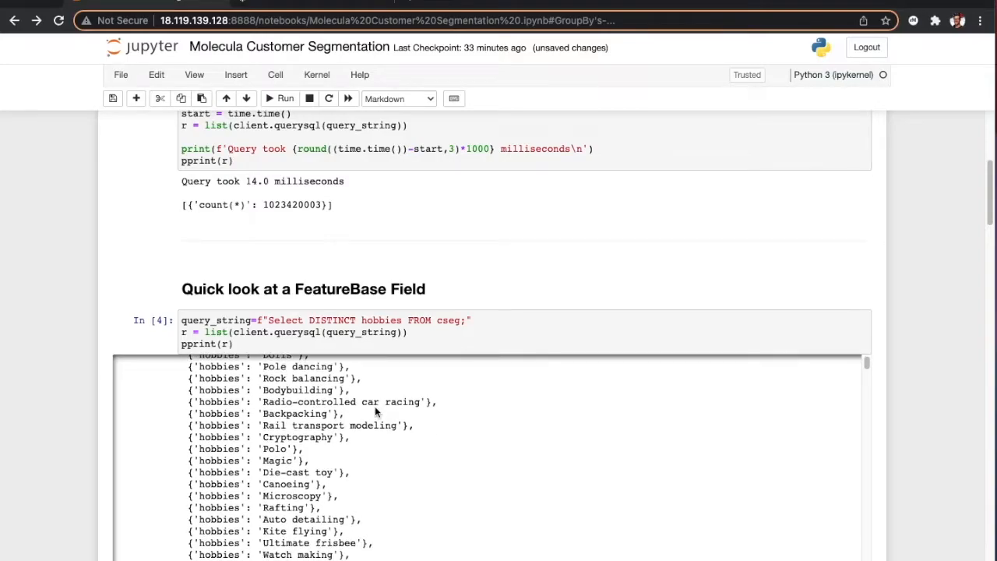
pyautogui.scroll(-3, 375, 410)
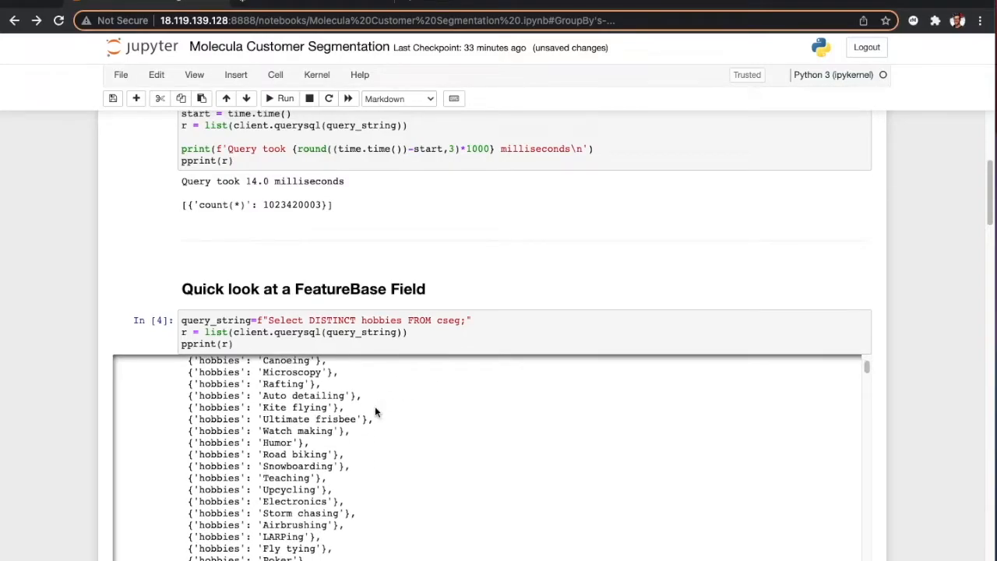
pyautogui.scroll(5, 375, 411)
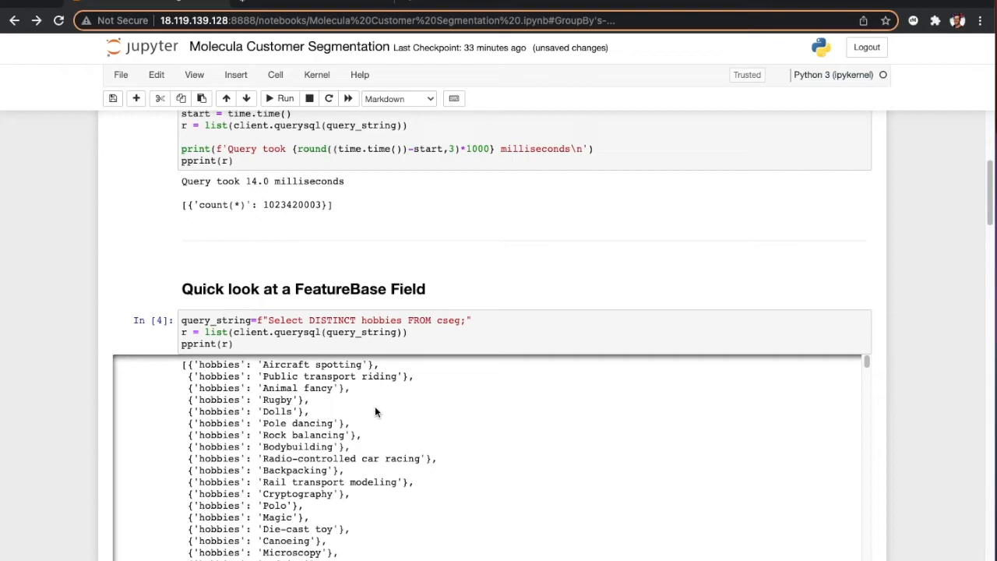
pyautogui.scroll(-2, 406, 448)
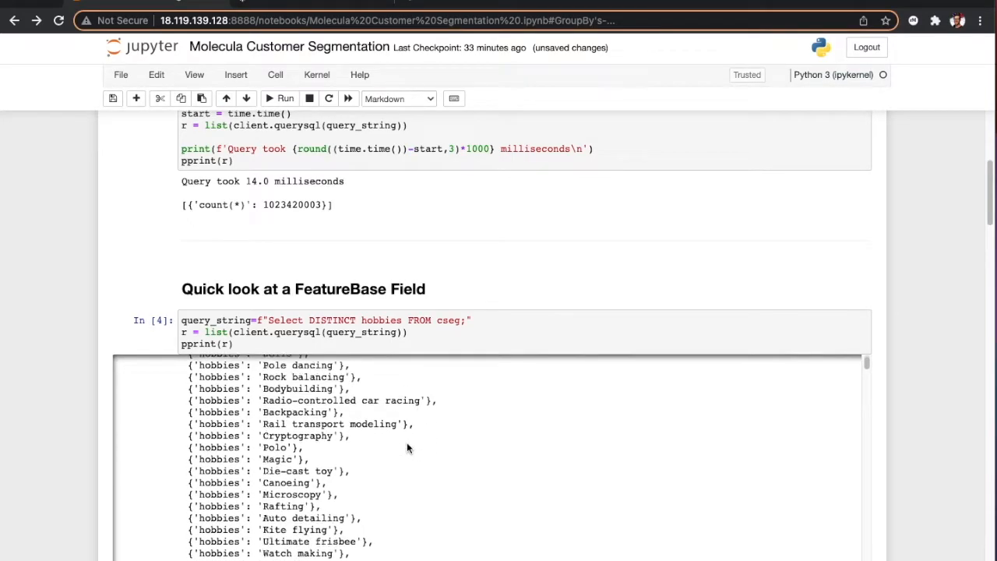
pyautogui.scroll(2, 407, 448)
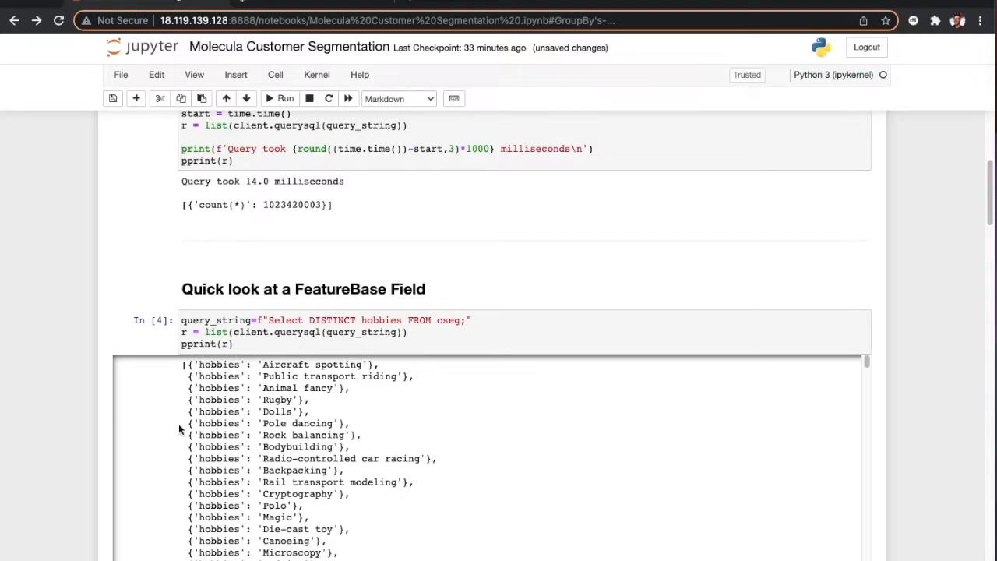
pyautogui.scroll(-8, 325, 426)
pyautogui.scroll(-15, 326, 427)
pyautogui.scroll(-15, 325, 421)
pyautogui.scroll(-12, 326, 426)
pyautogui.scroll(-3, 814, 211)
pyautogui.scroll(-8, 814, 211)
# Step: Run the "Let's look at 10 Records" cell and view the resulting table of cseg records
pyautogui.scroll(-4, 836, 493)
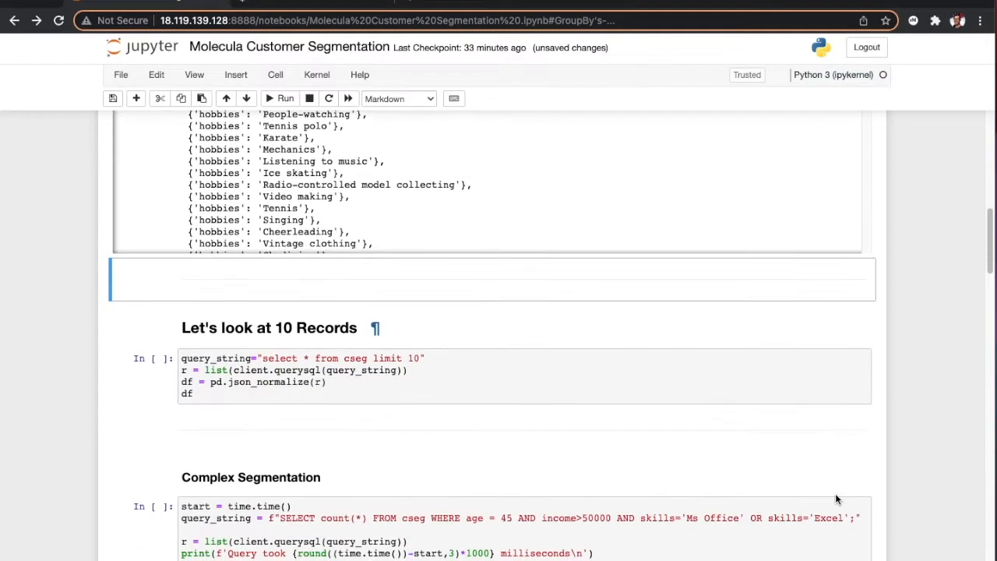
pyautogui.click(504, 370)
pyautogui.click(281, 99)
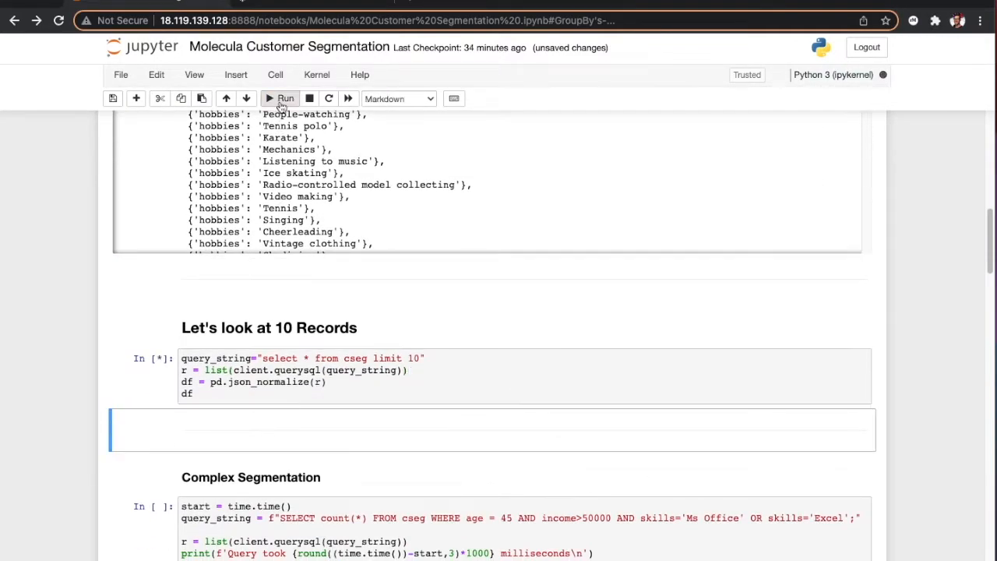
pyautogui.scroll(-5, 493, 423)
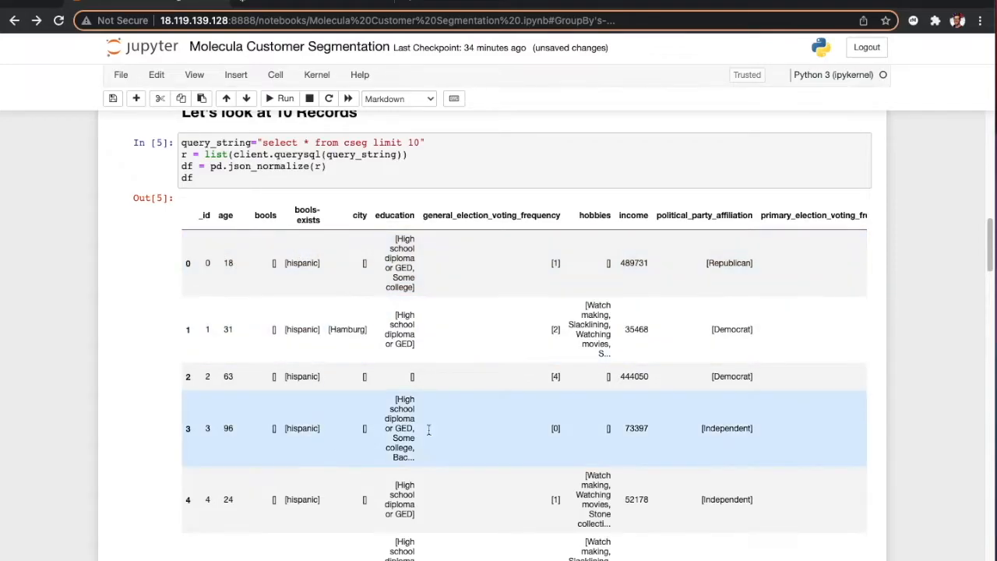
pyautogui.click(369, 242)
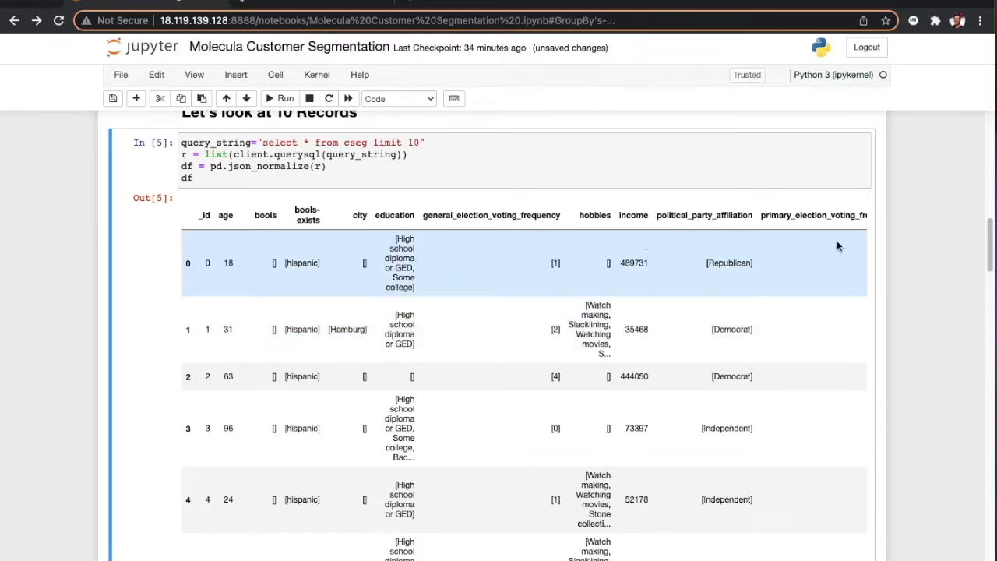
# Step: Run the Complex Segmentation cell, counting records by age 45, income over 50000 and Ms Office or Excel skills
pyautogui.scroll(-10, 122, 294)
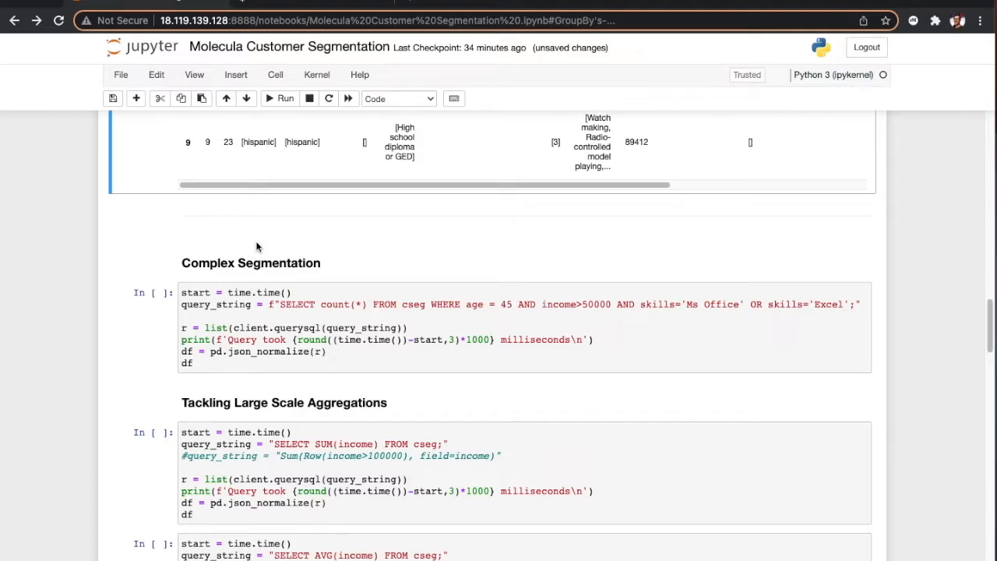
pyautogui.click(476, 354)
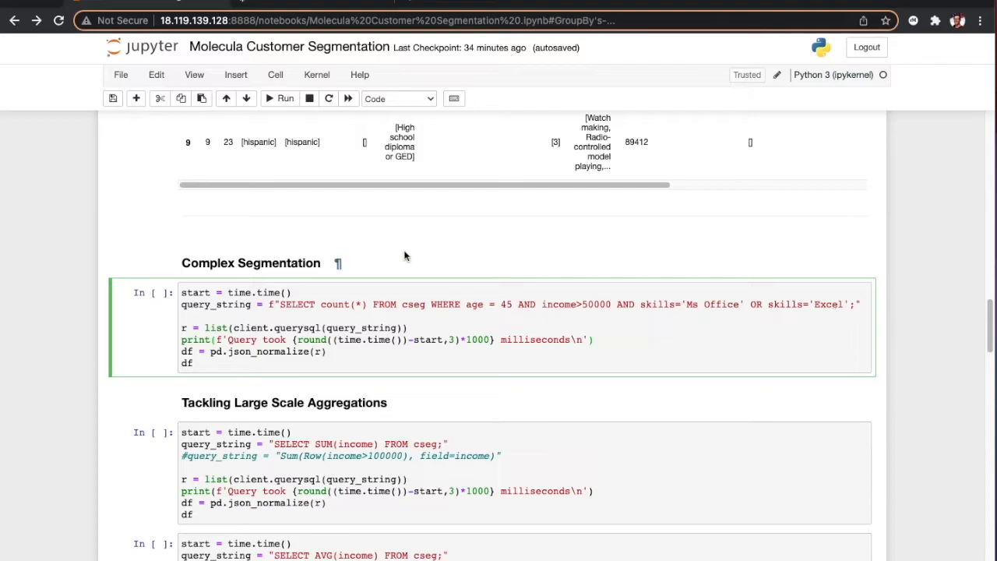
pyautogui.click(278, 98)
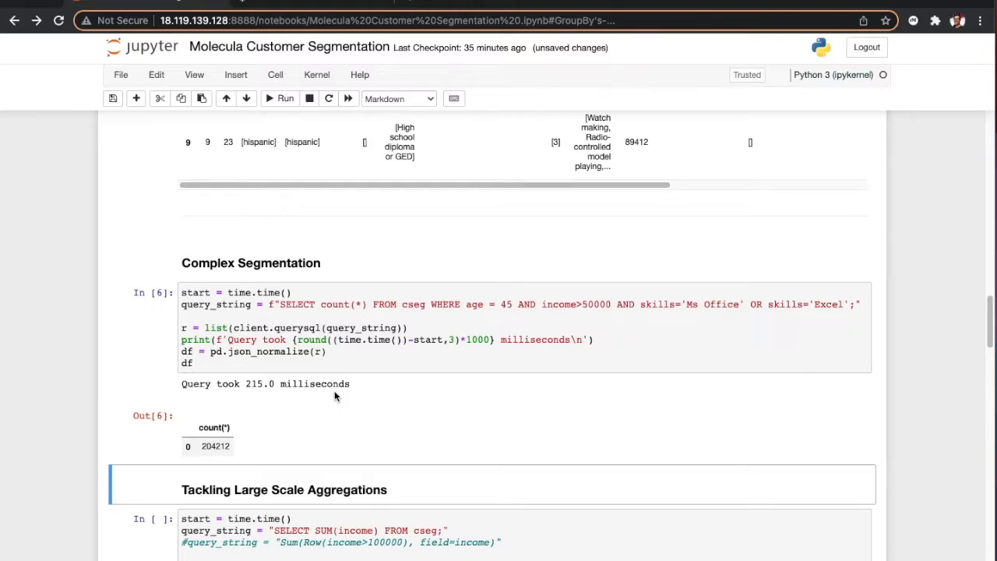
# Step: Review the income values in the records table and run the SUM(income) aggregation cell over cseg
pyautogui.scroll(-2, 334, 393)
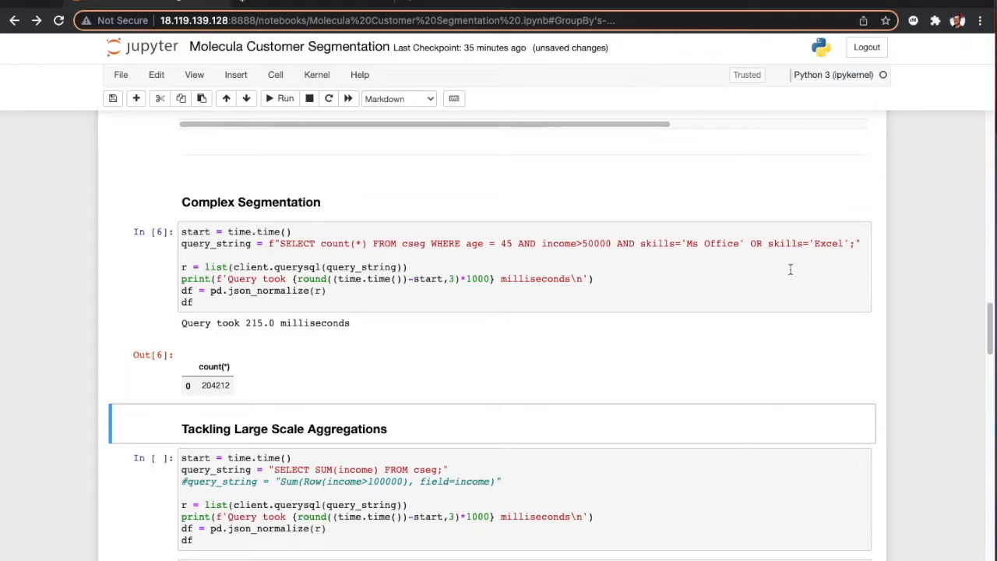
pyautogui.scroll(-3, 431, 412)
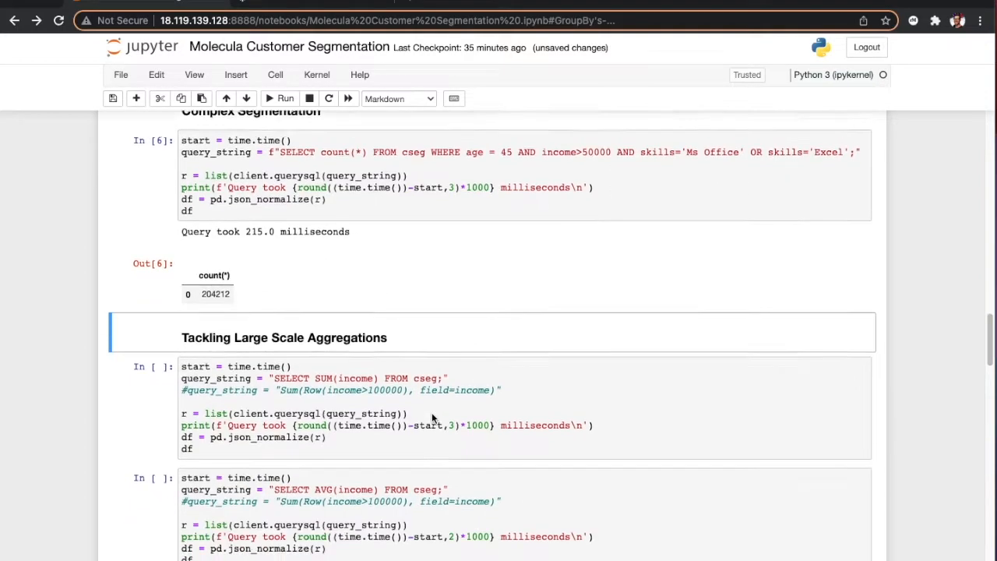
pyautogui.scroll(-3, 506, 279)
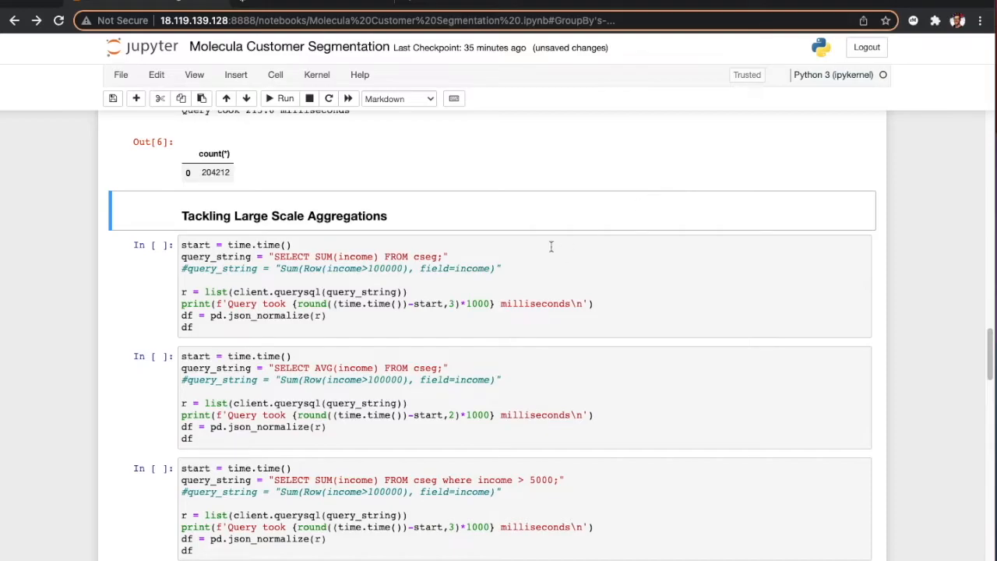
pyautogui.click(318, 298)
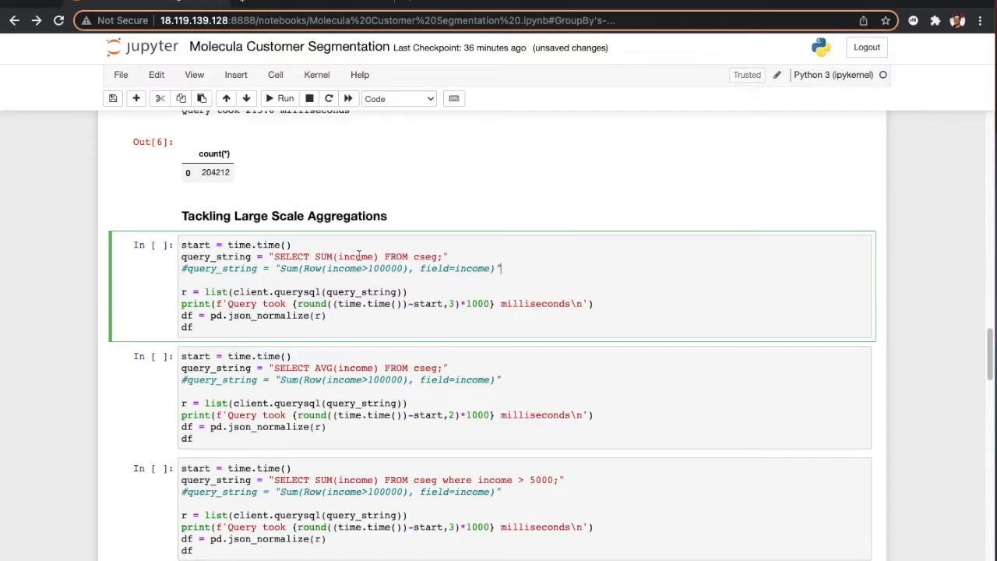
pyautogui.scroll(15, 528, 185)
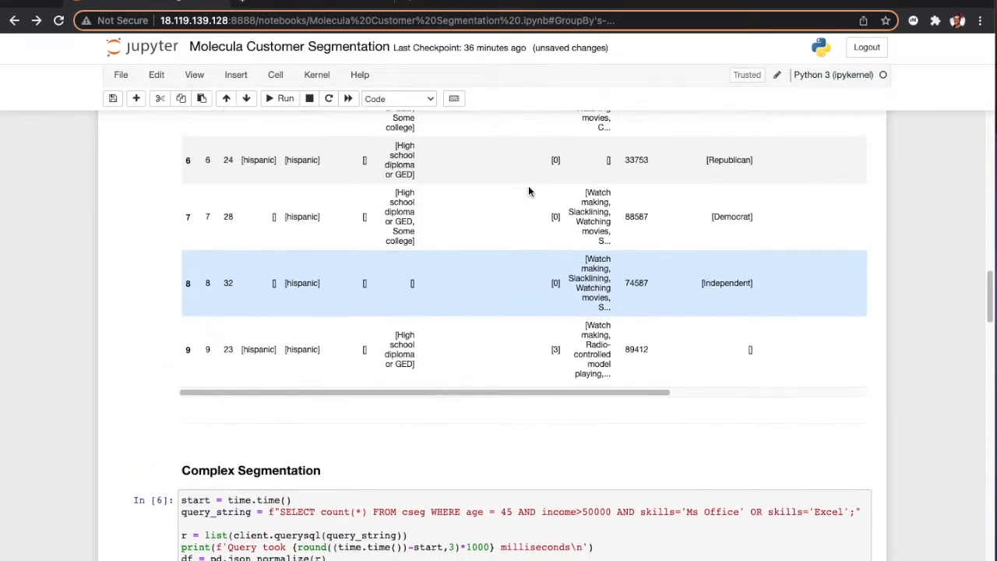
pyautogui.scroll(1, 528, 187)
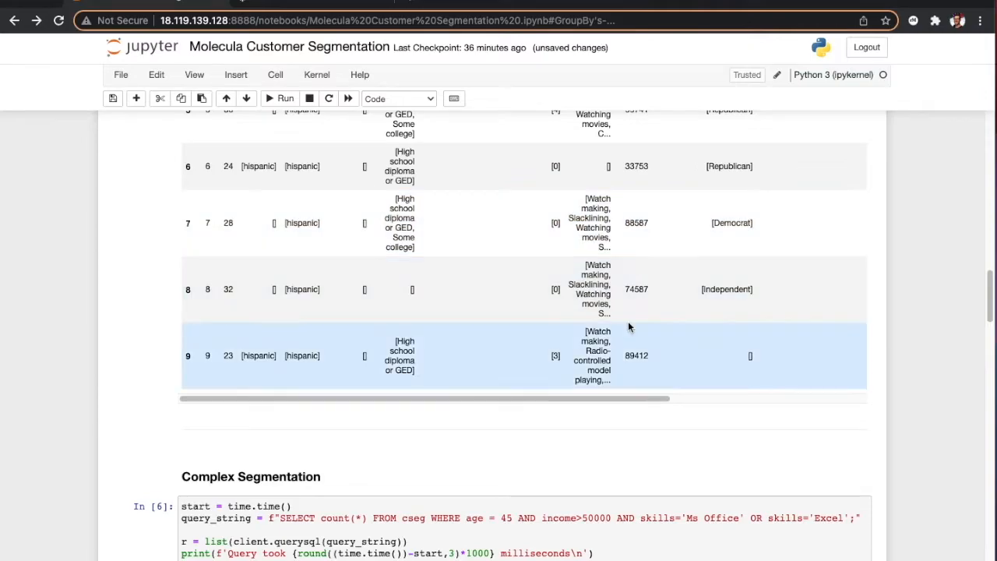
pyautogui.scroll(-6, 443, 341)
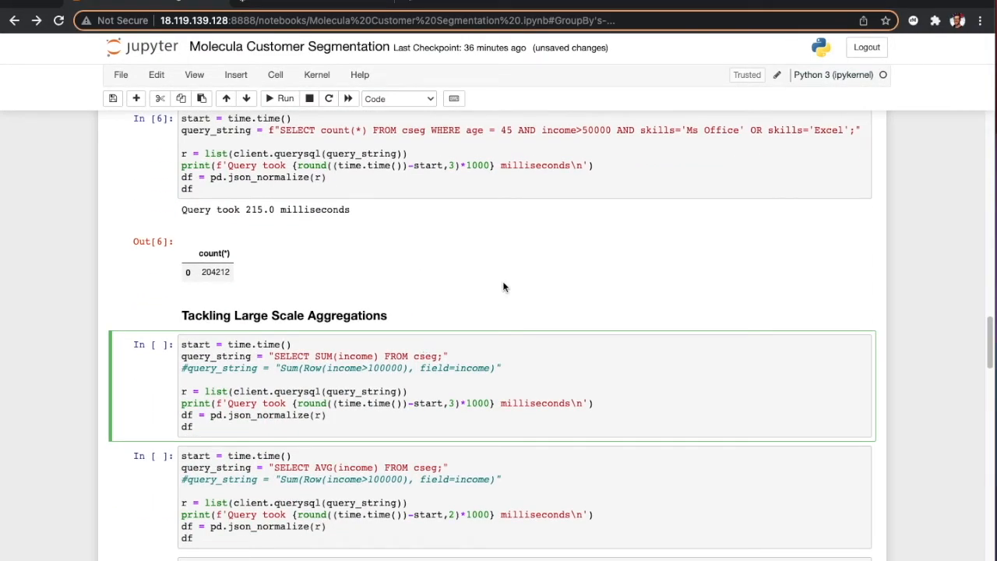
pyautogui.scroll(-1, 503, 285)
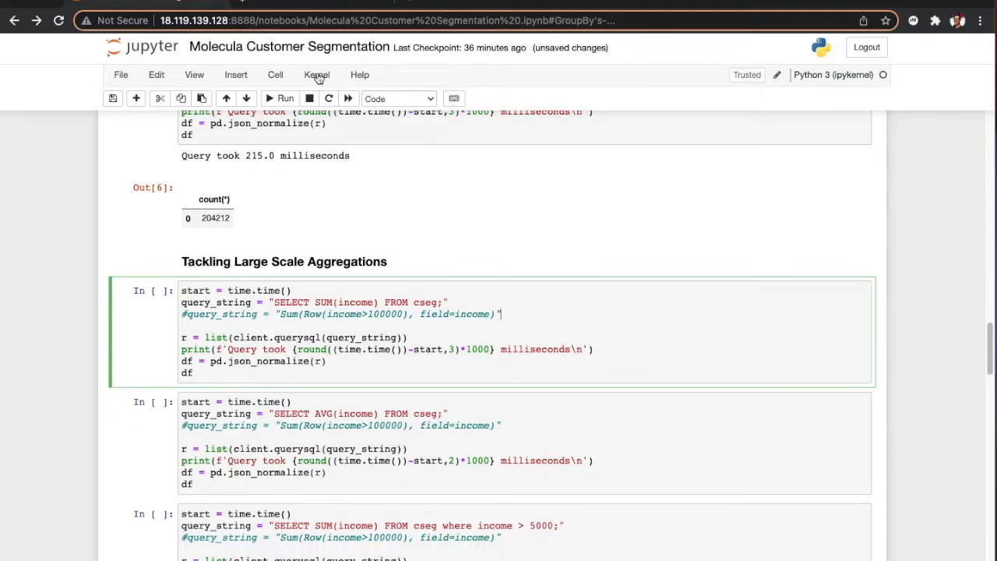
pyautogui.click(280, 99)
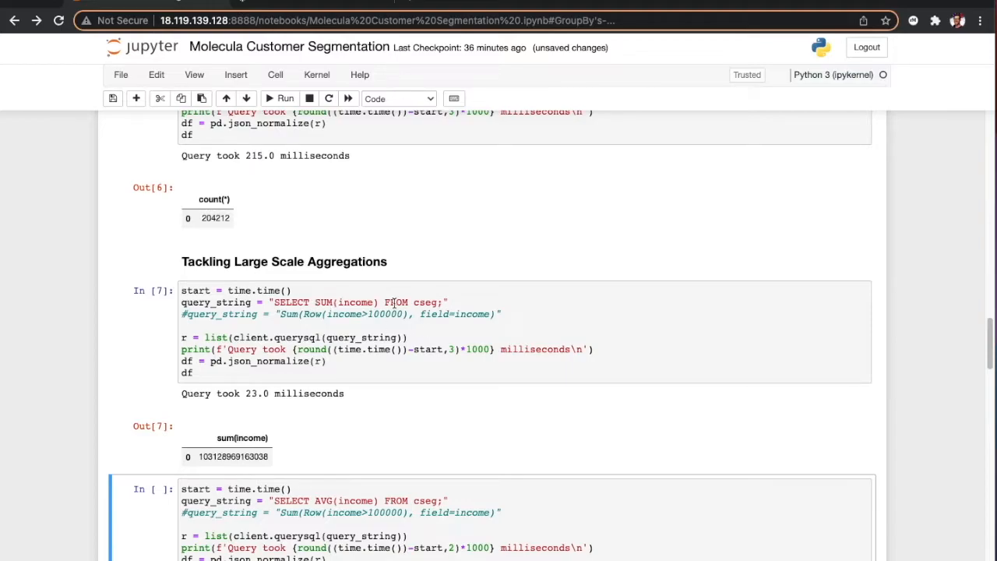
# Step: Run the AVG(income) aggregation cell over cseg
pyautogui.scroll(-1, 508, 300)
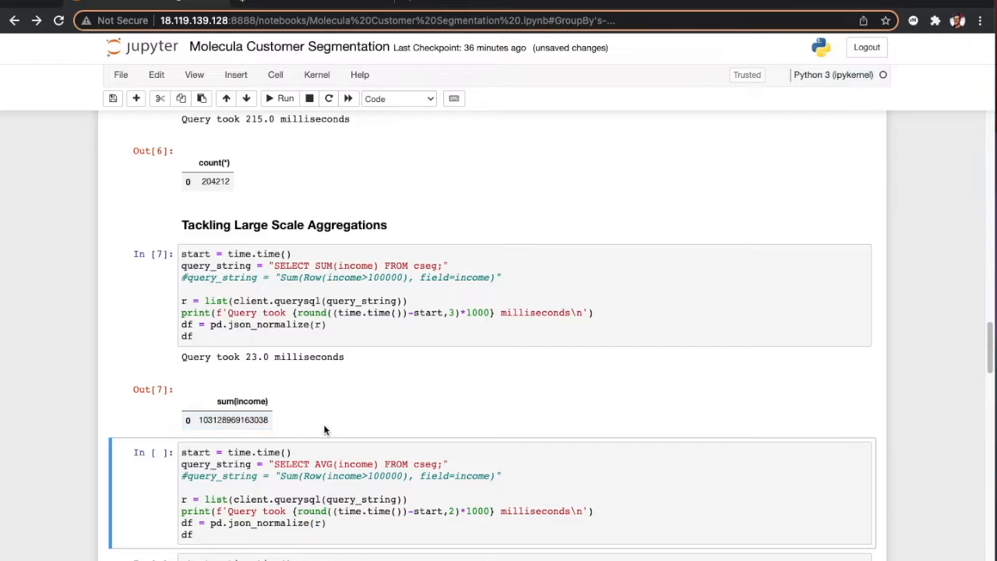
pyautogui.scroll(-3, 407, 351)
pyautogui.click(417, 354)
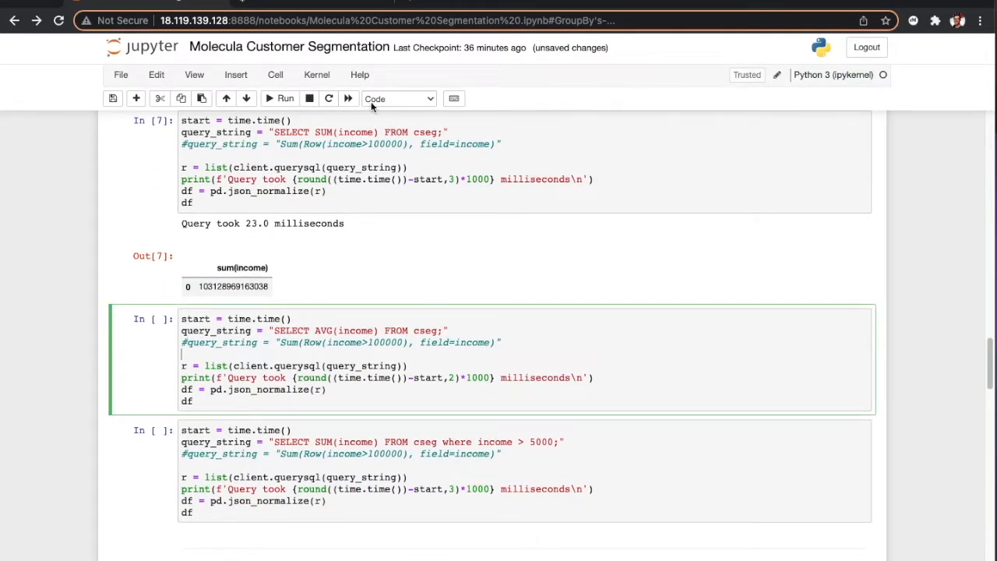
pyautogui.click(279, 98)
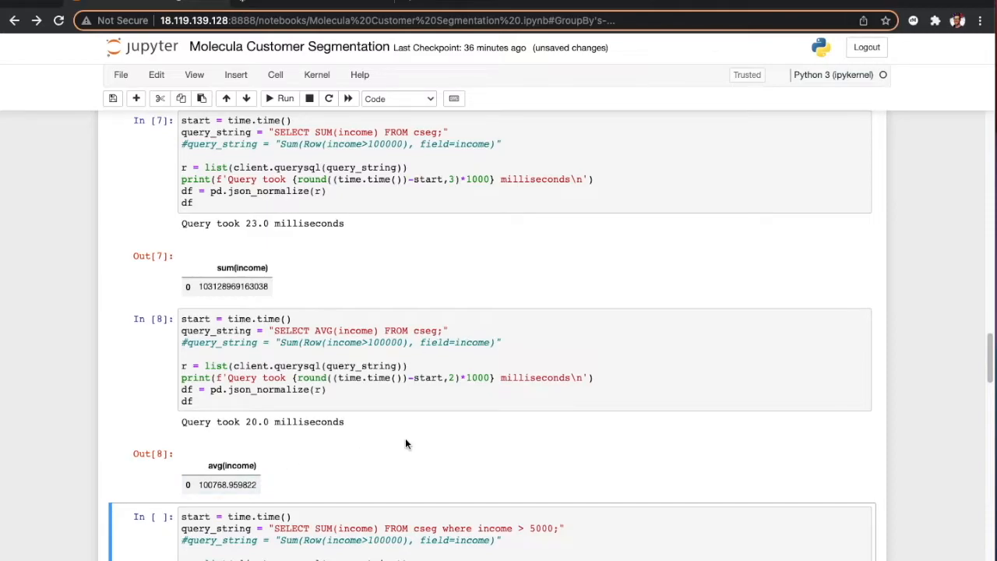
# Step: Switch to the terminal and execute the ./load.sh script to ingest more records into cseg
pyautogui.scroll(-1, 497, 267)
pyautogui.scroll(-3, 497, 267)
pyautogui.scroll(4, 498, 263)
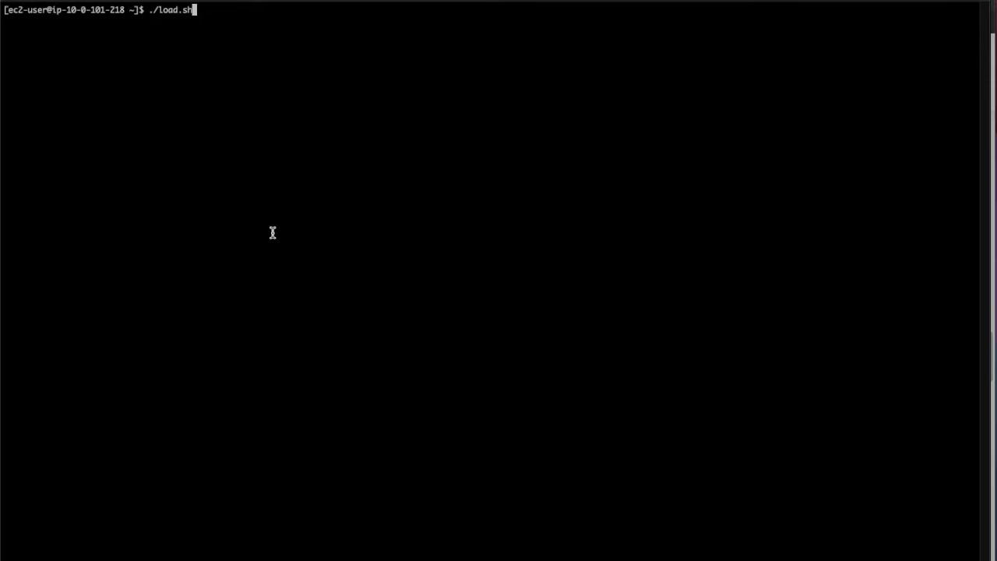
pyautogui.press('Return')
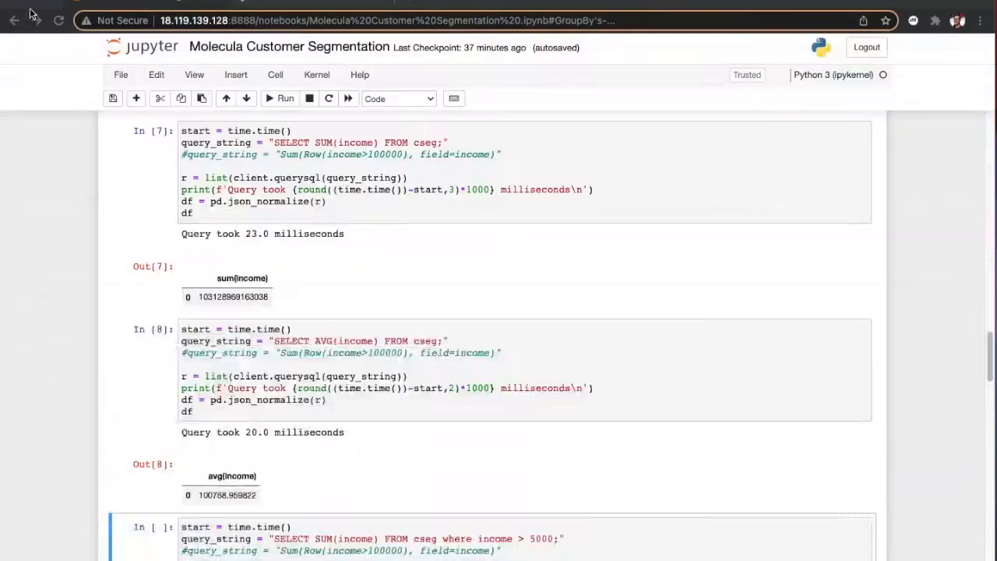
# Step: Switch back to the Jupyter notebook and rerun the select count(*) cell over cseg several times during the ingest
pyautogui.scroll(20, 169, 271)
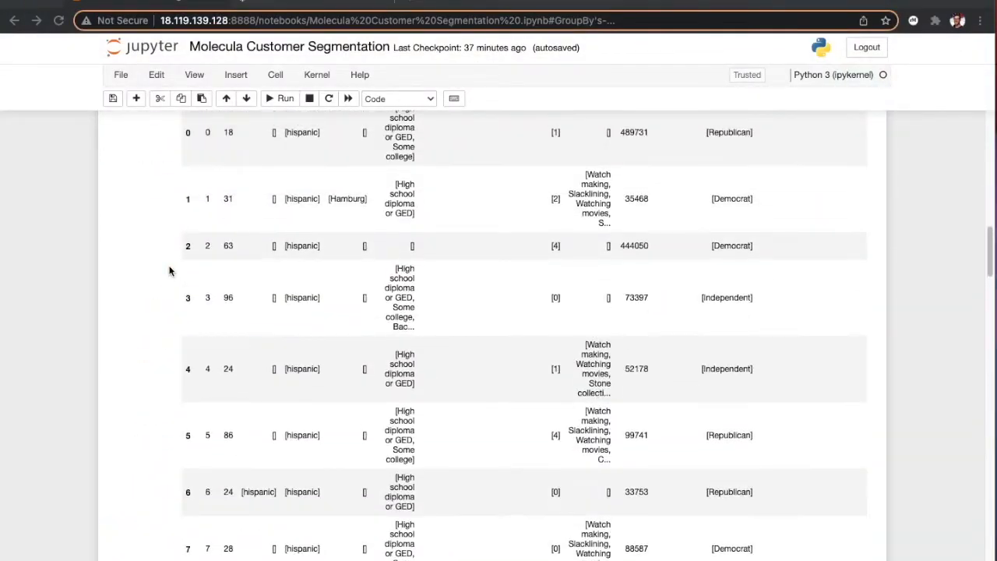
pyautogui.scroll(-4, 169, 270)
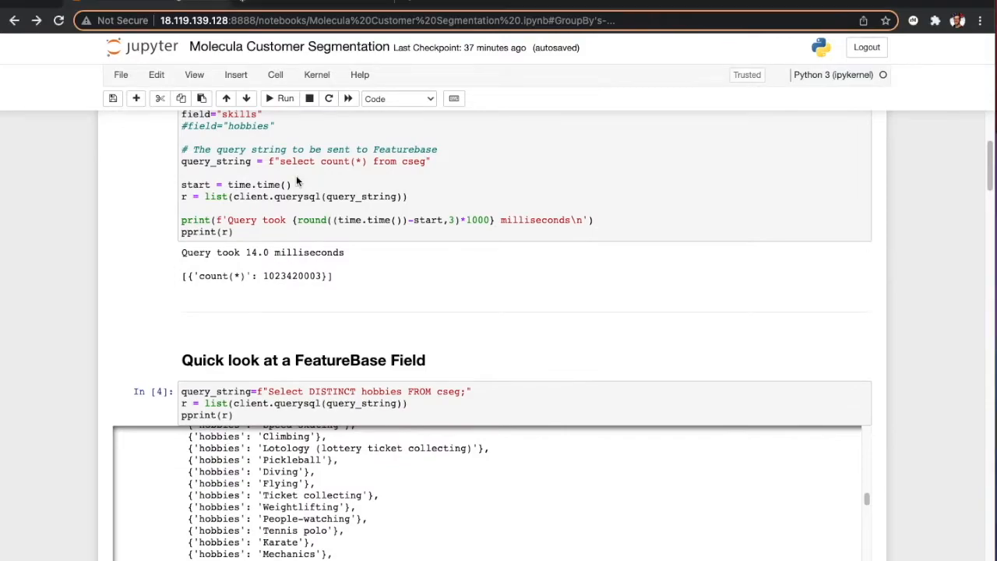
pyautogui.click(297, 179)
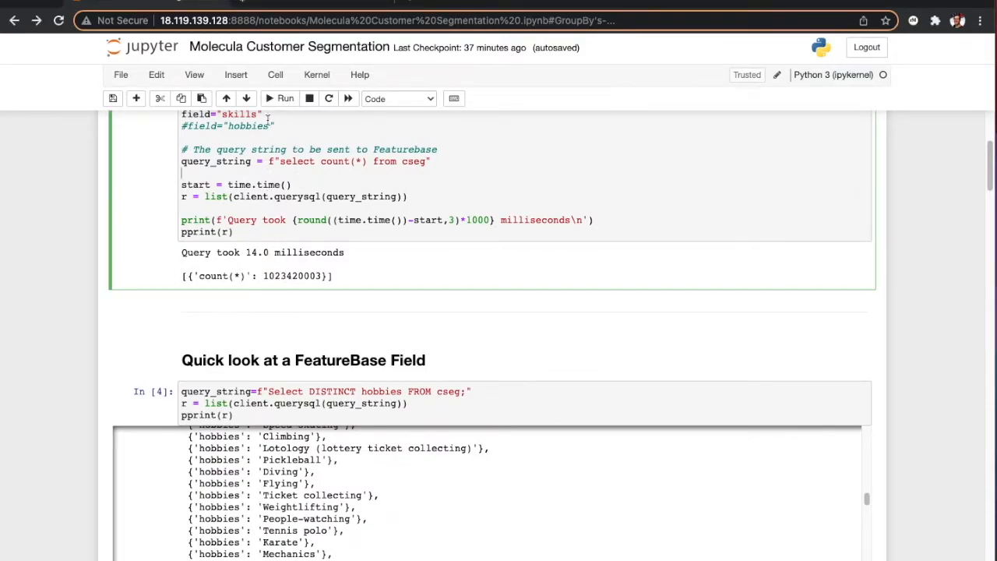
pyautogui.click(274, 99)
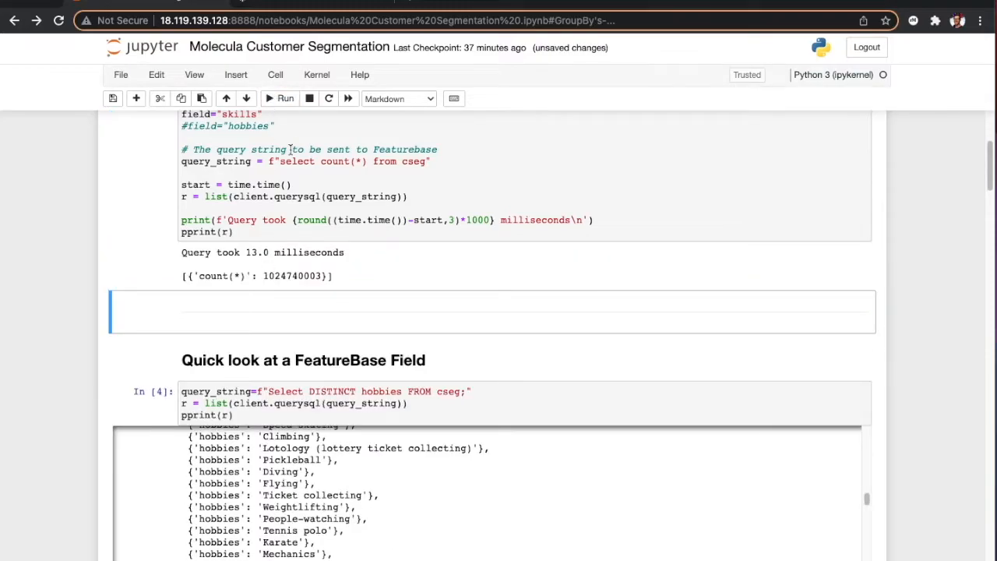
pyautogui.click(284, 99)
pyautogui.click(282, 173)
pyautogui.click(279, 99)
# Step: Rerun the Complex Segmentation cell for age 45, income over 50000 and Ms Office or Excel skills
pyautogui.scroll(-5, 158, 267)
pyautogui.scroll(4, 158, 268)
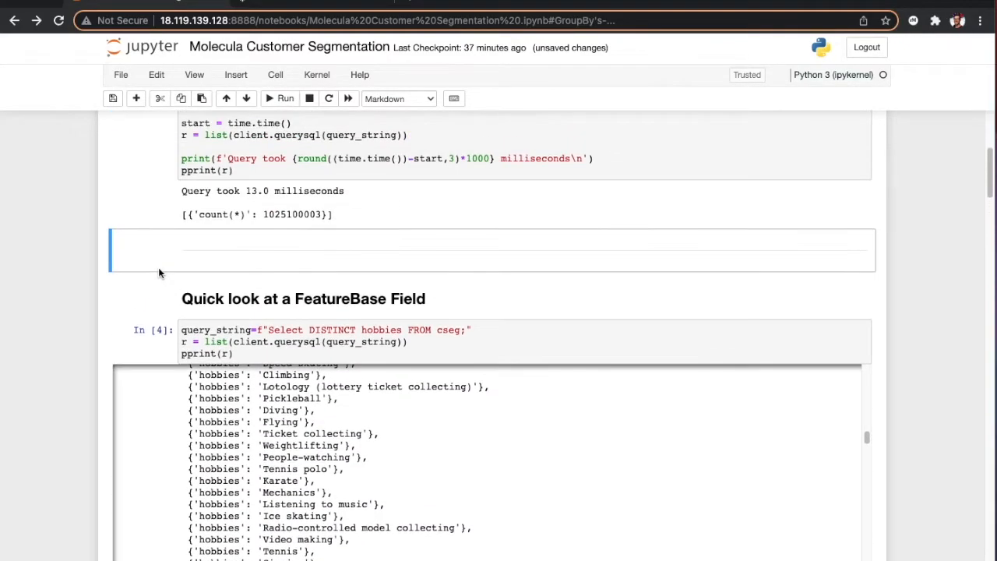
pyautogui.scroll(-10, 113, 292)
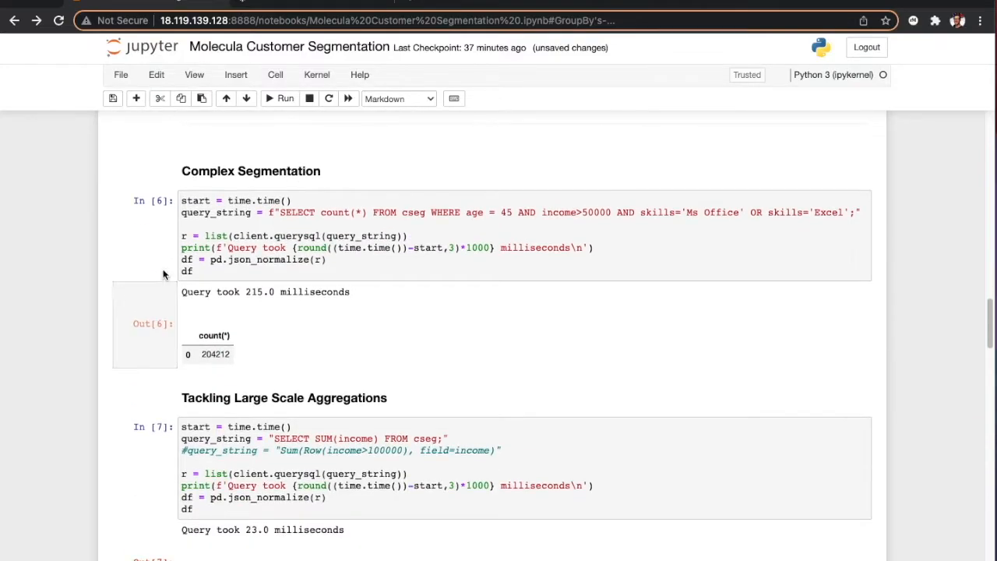
pyautogui.click(113, 287)
pyautogui.click(282, 98)
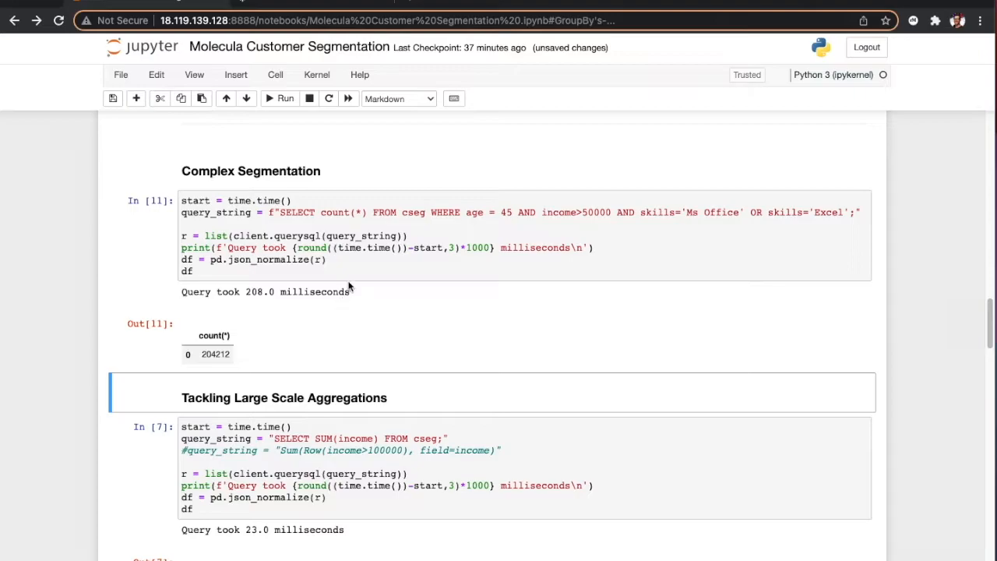
pyautogui.click(371, 254)
pyautogui.click(285, 108)
# Step: Rerun the SUM(income) cell over cseg under Tackling Large Scale Aggregations
pyautogui.scroll(-4, 405, 285)
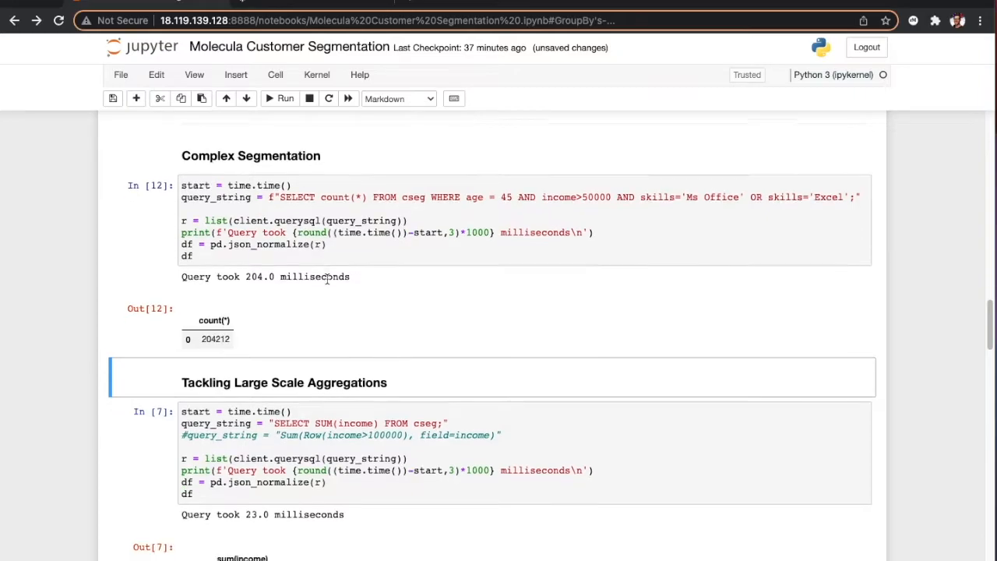
pyautogui.click(327, 282)
pyautogui.click(274, 99)
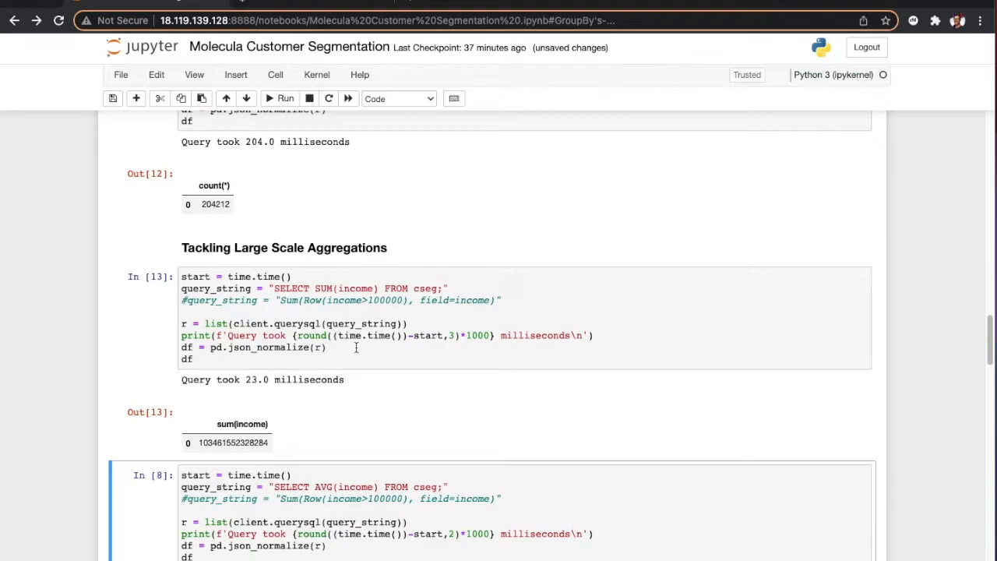
# Step: Run the JOINS at Scale cell, counting cseg records inner-joined with skills for available_for_hire people whose hobby is Teaching
pyautogui.scroll(-3, 378, 337)
pyautogui.scroll(-2, 377, 336)
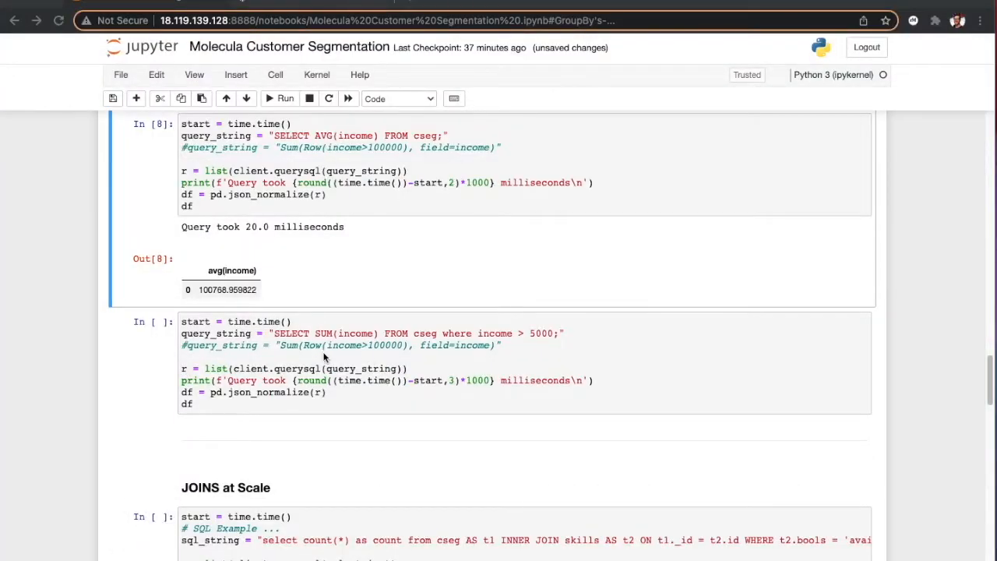
pyautogui.scroll(-5, 325, 357)
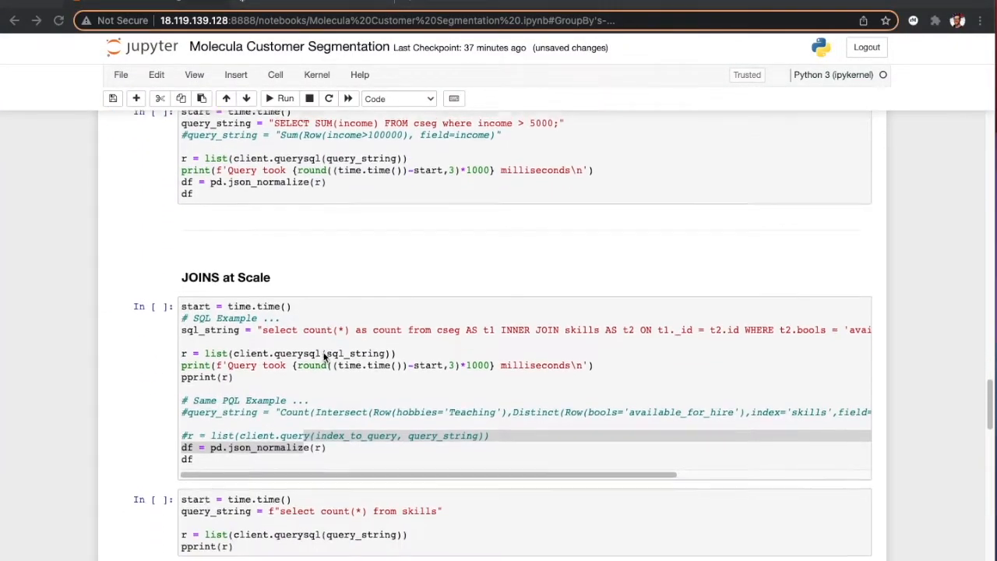
pyautogui.click(323, 351)
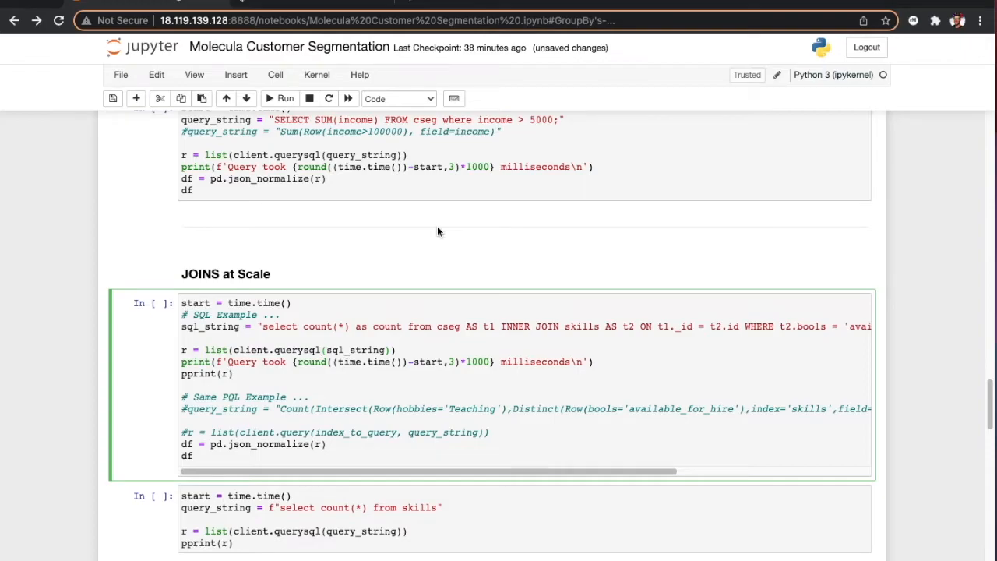
pyautogui.scroll(-1, 518, 239)
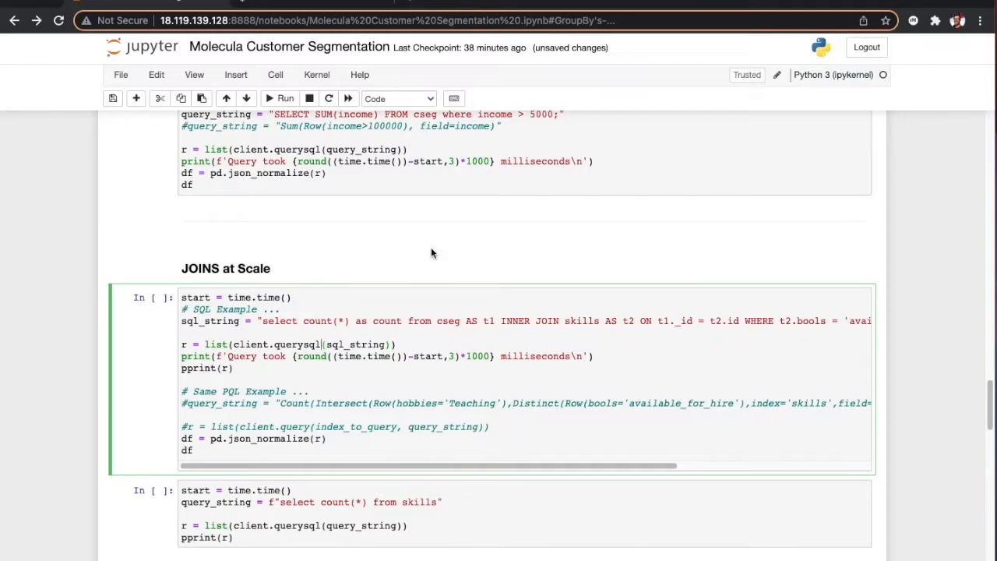
pyautogui.click(285, 99)
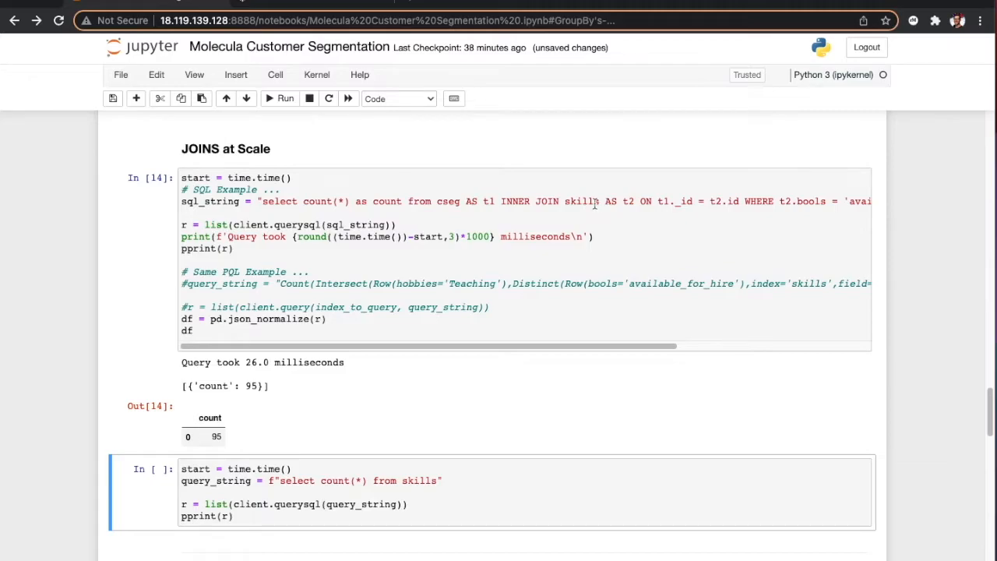
# Step: Run the select count(*) from skills cell below the join query
pyautogui.scroll(-2, 402, 329)
pyautogui.click(277, 421)
pyautogui.click(278, 99)
pyautogui.scroll(-1, 298, 303)
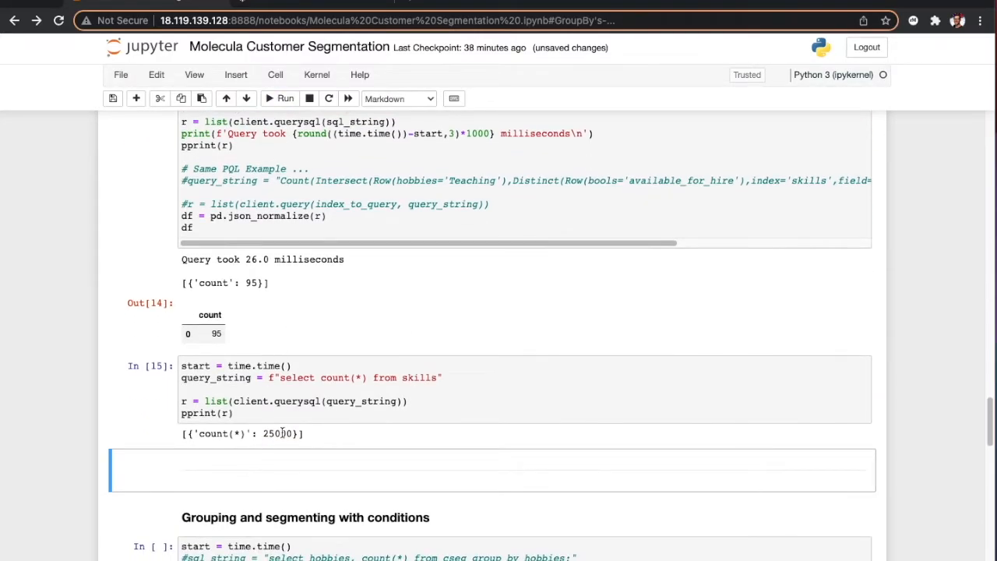
# Step: Examine the full INNER JOIN query in the JOINS at Scale cell, including its WHERE conditions, and its output
pyautogui.scroll(4, 284, 433)
pyautogui.hscroll(5, 592, 317)
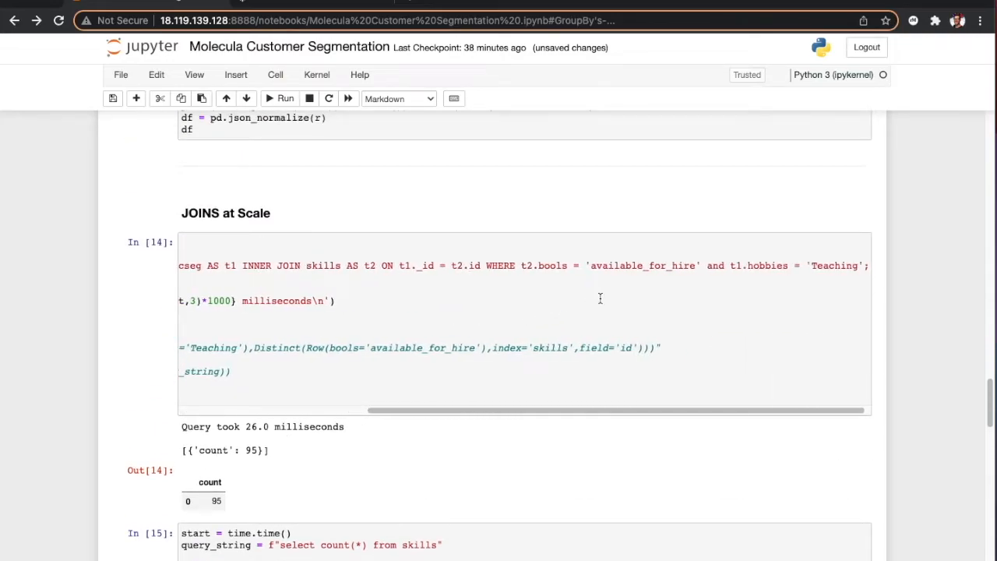
pyautogui.hscroll(1, 726, 310)
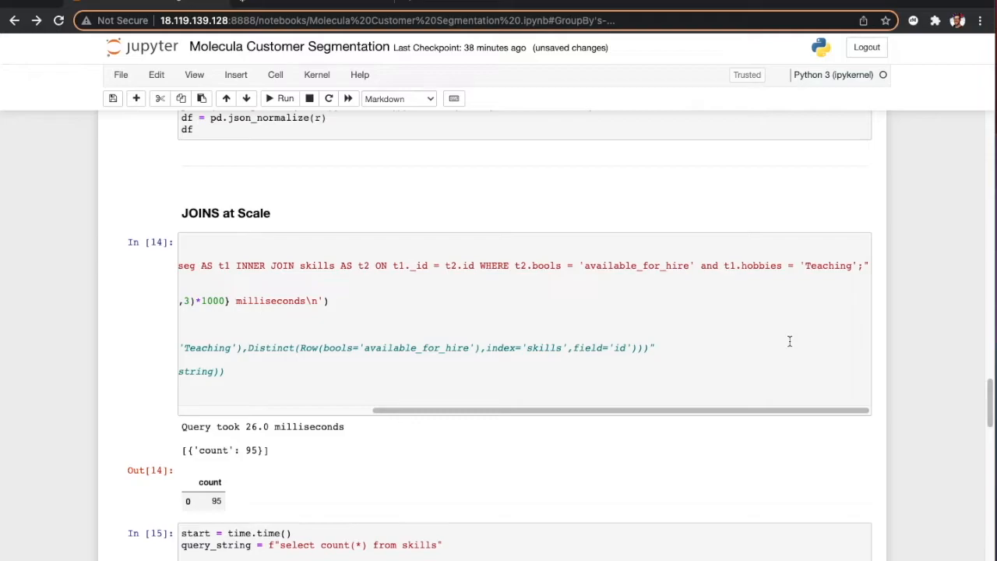
pyautogui.hscroll(-10, 790, 340)
pyautogui.scroll(-1, 457, 312)
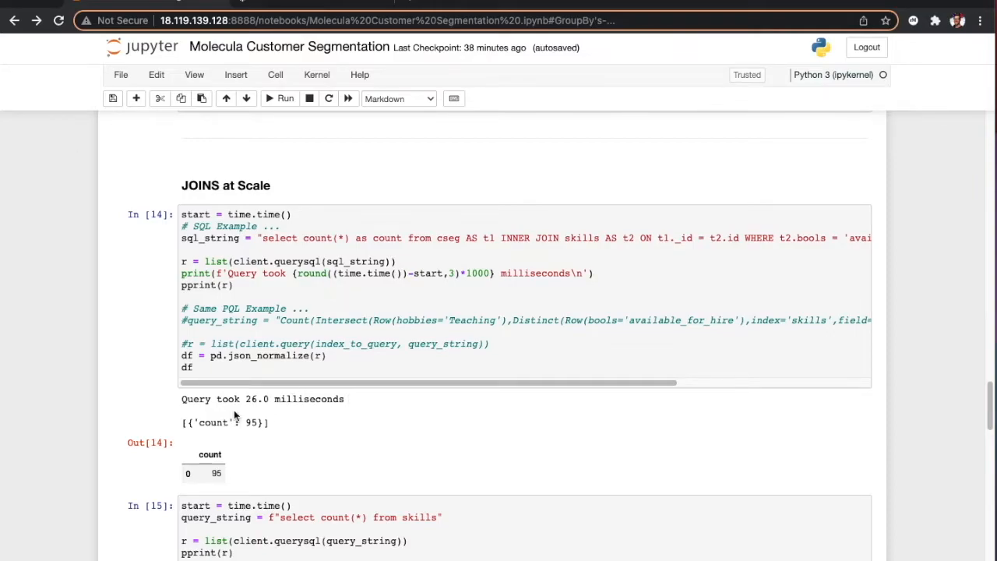
# Step: Run the Grouping and segmenting with conditions cell, counting cseg records by hobbies having count over 200000000, and review the result table
pyautogui.scroll(-1, 325, 417)
pyautogui.scroll(-5, 325, 417)
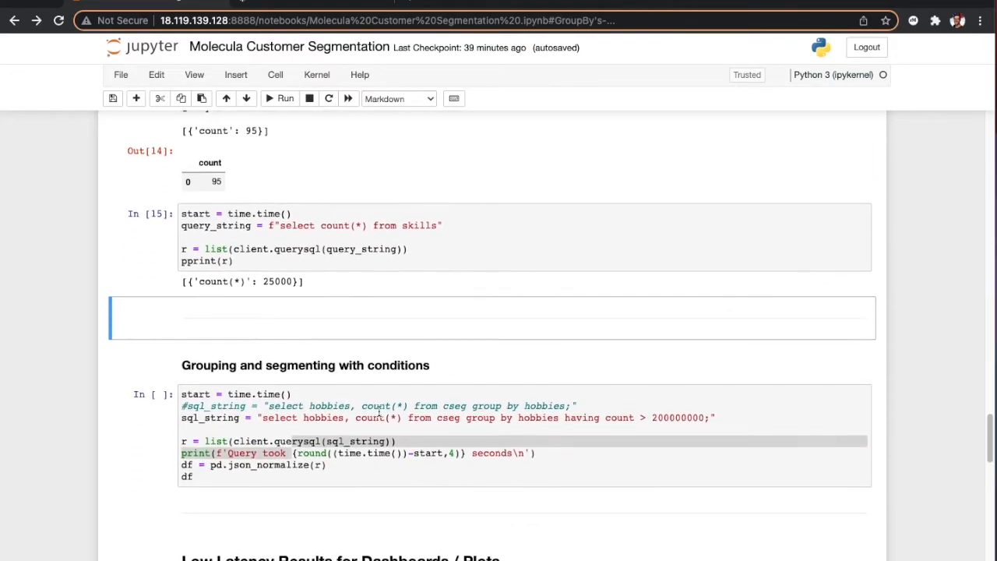
pyautogui.scroll(-1, 380, 413)
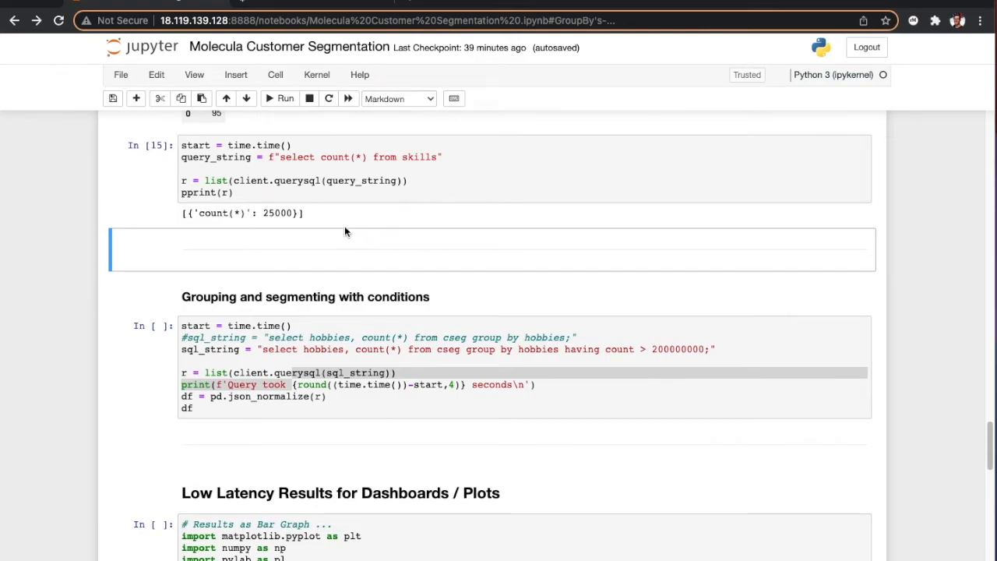
pyautogui.scroll(-1, 303, 356)
pyautogui.click(377, 325)
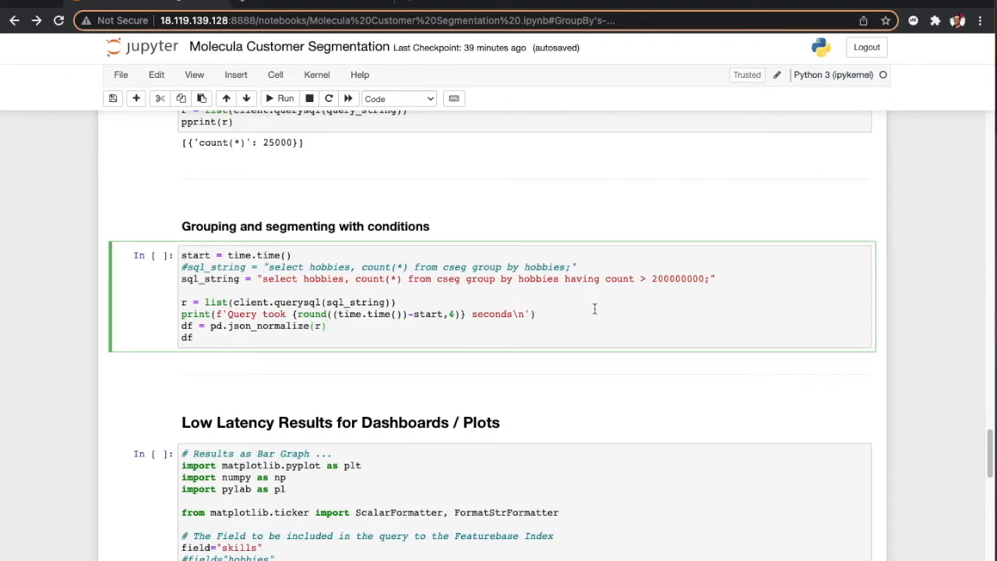
pyautogui.click(277, 99)
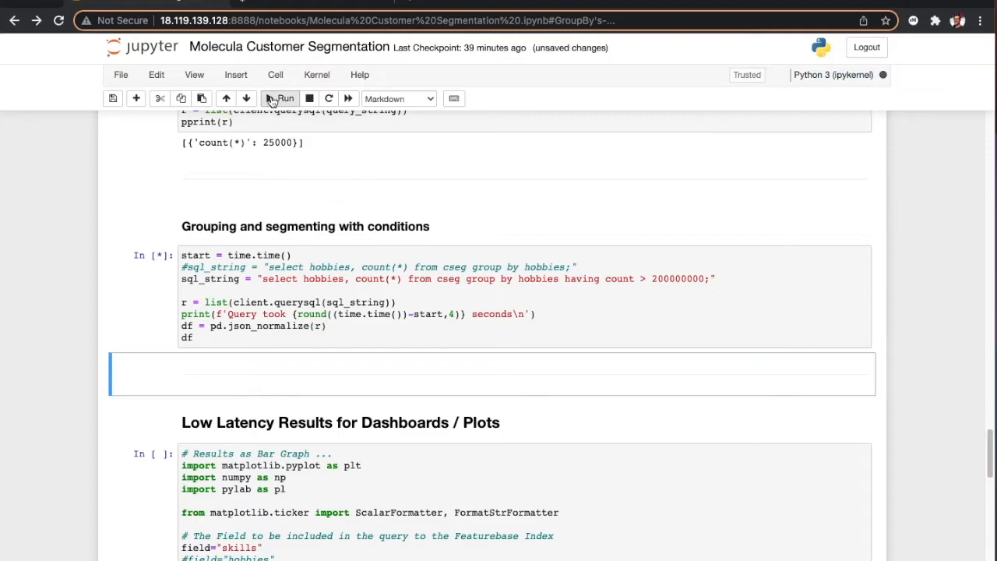
pyautogui.scroll(-2, 256, 417)
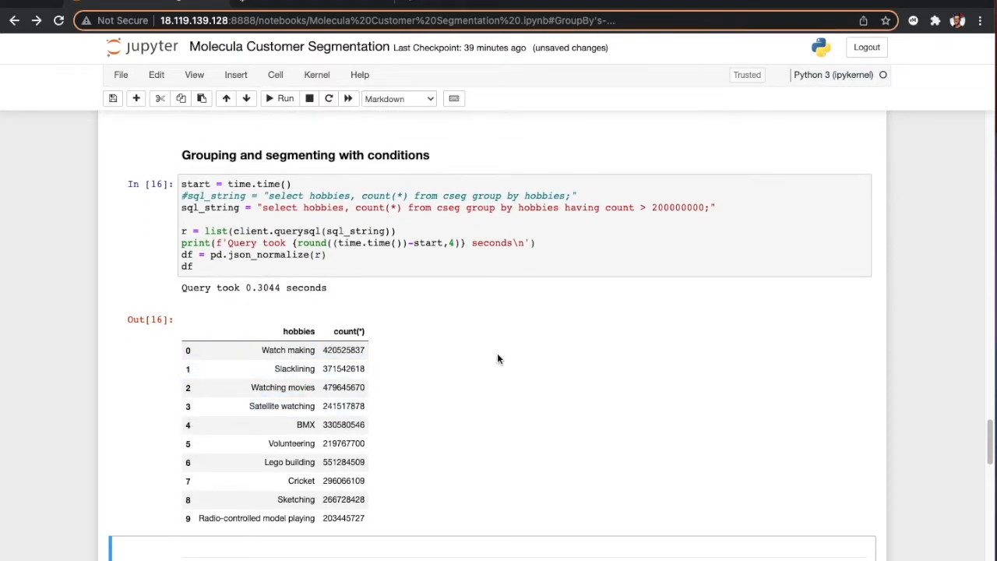
pyautogui.scroll(-1, 499, 357)
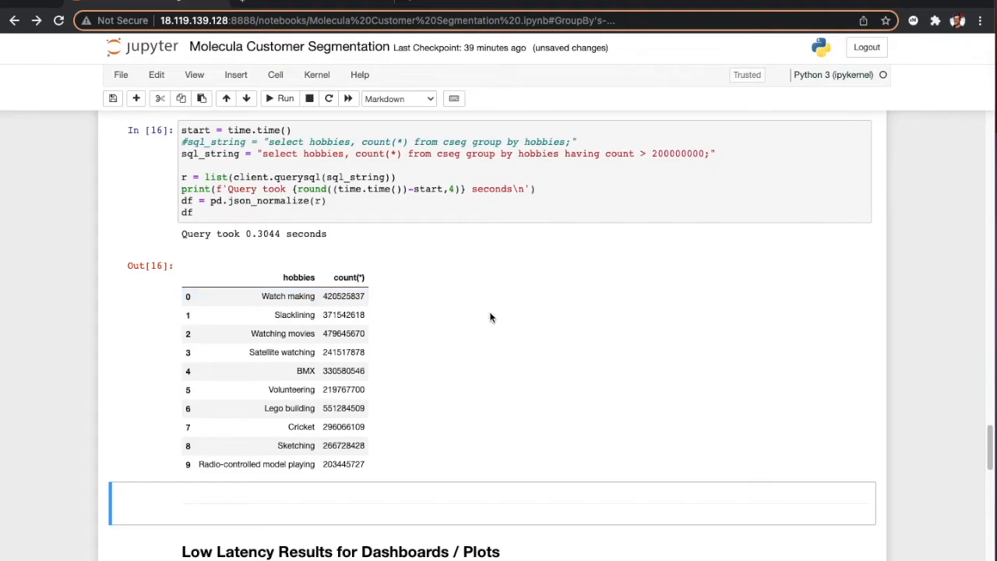
pyautogui.scroll(-1, 510, 285)
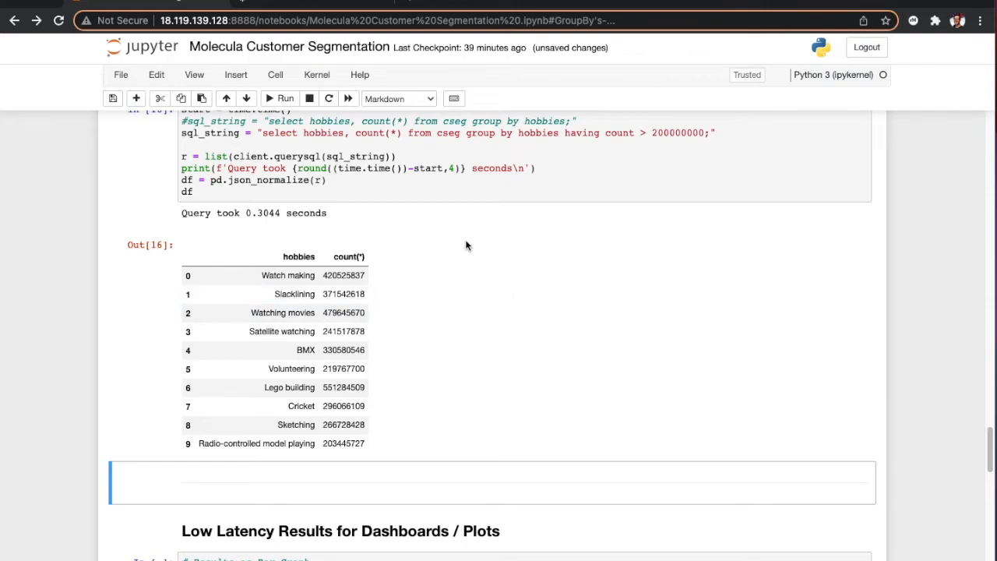
# Step: Run the Low Latency Results for Dashboards / Plots cell to plot the TopK skills with k=5 as a bar graph
pyautogui.scroll(3, 537, 232)
pyautogui.scroll(5, 454, 311)
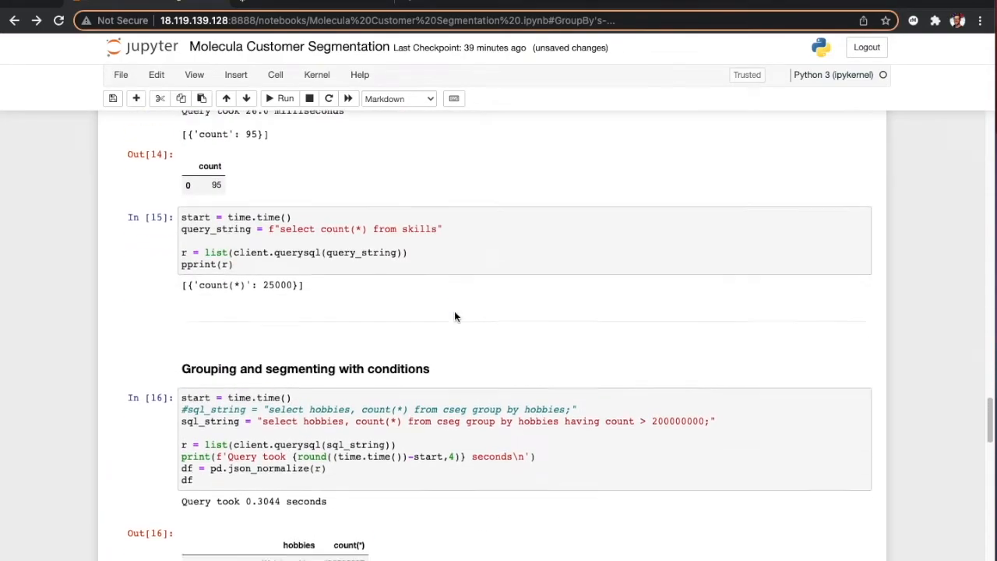
pyautogui.scroll(3, 456, 316)
pyautogui.scroll(-14, 456, 316)
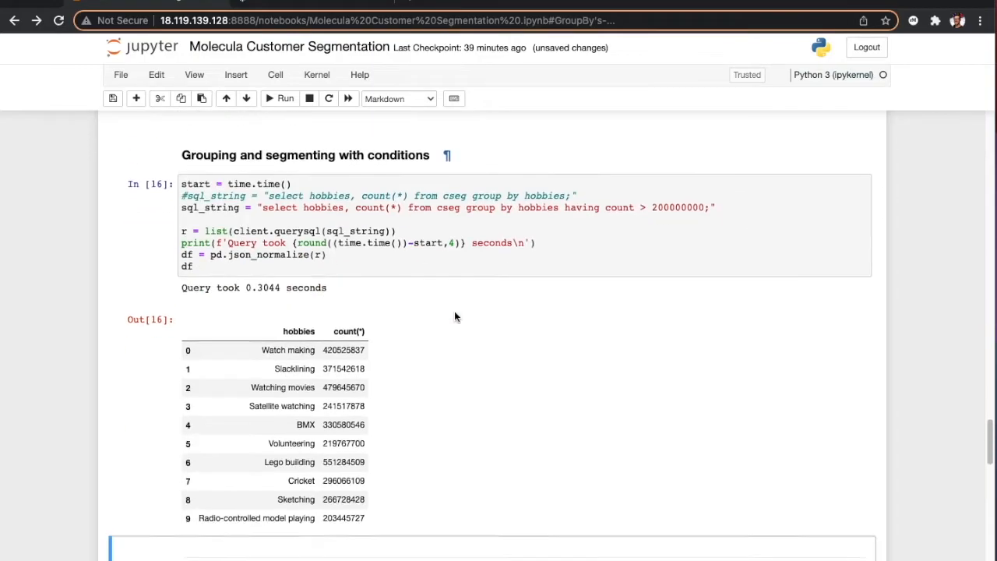
pyautogui.scroll(-5, 456, 316)
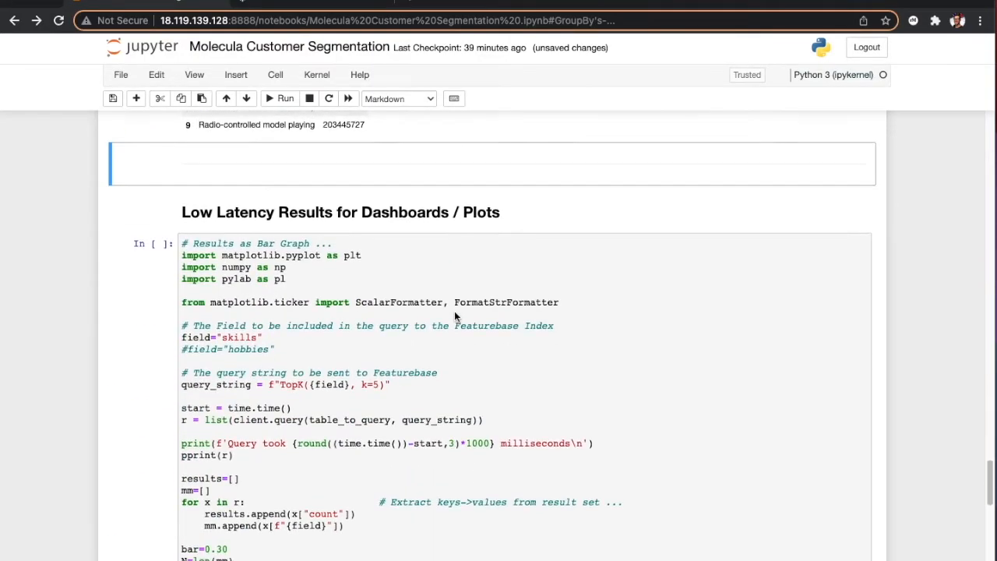
pyautogui.click(407, 281)
pyautogui.scroll(-2, 641, 341)
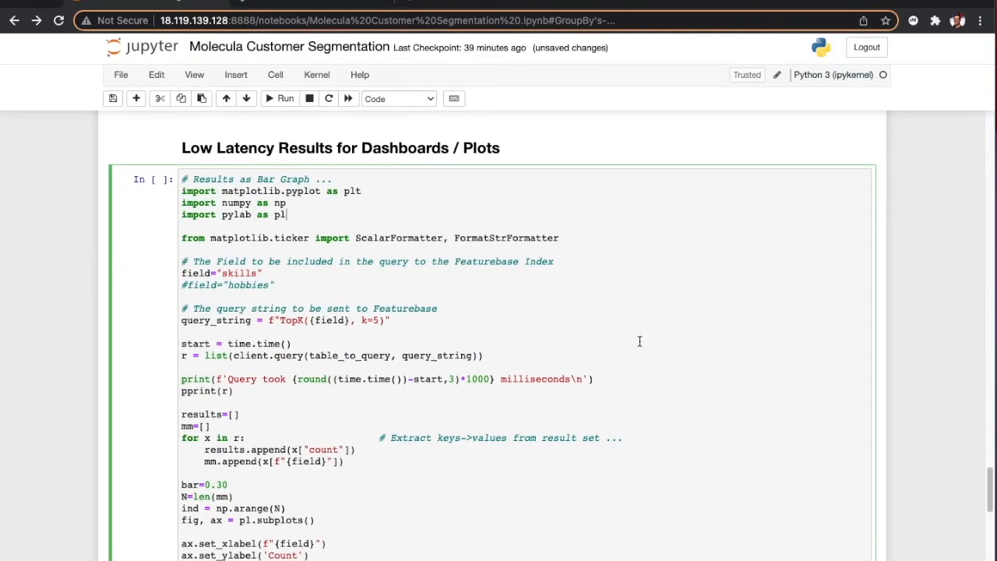
pyautogui.click(280, 98)
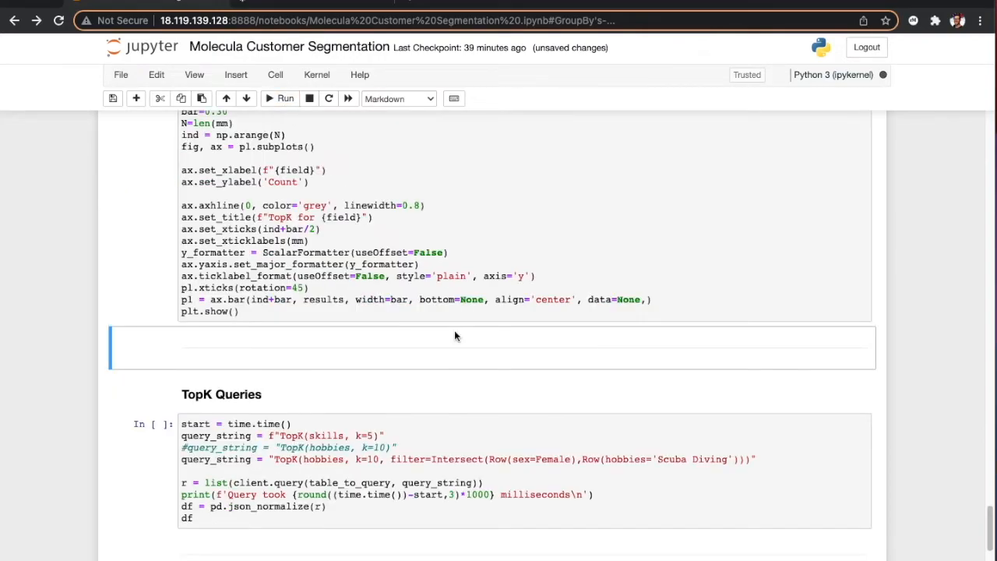
pyautogui.scroll(-4, 546, 194)
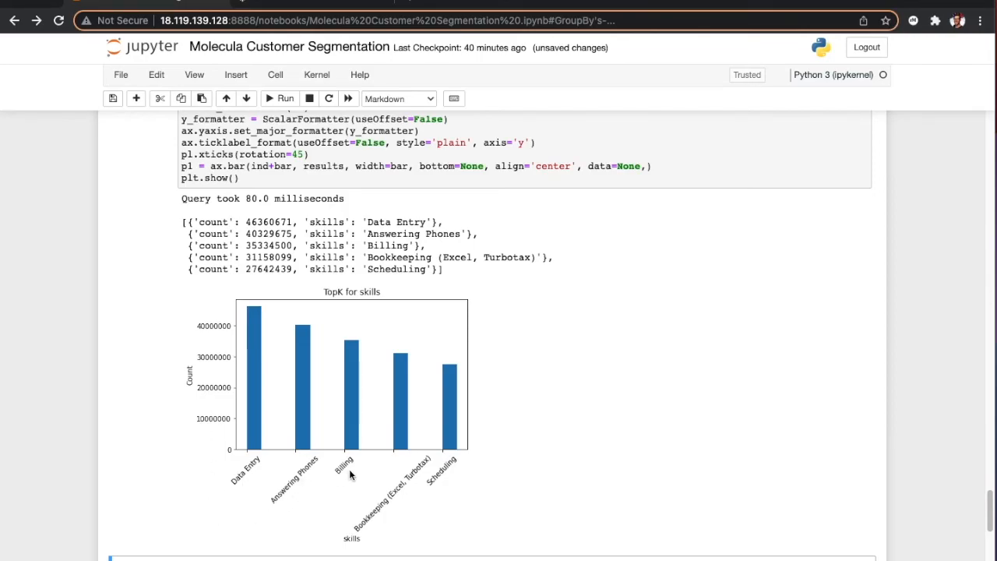
pyautogui.scroll(-5, 170, 356)
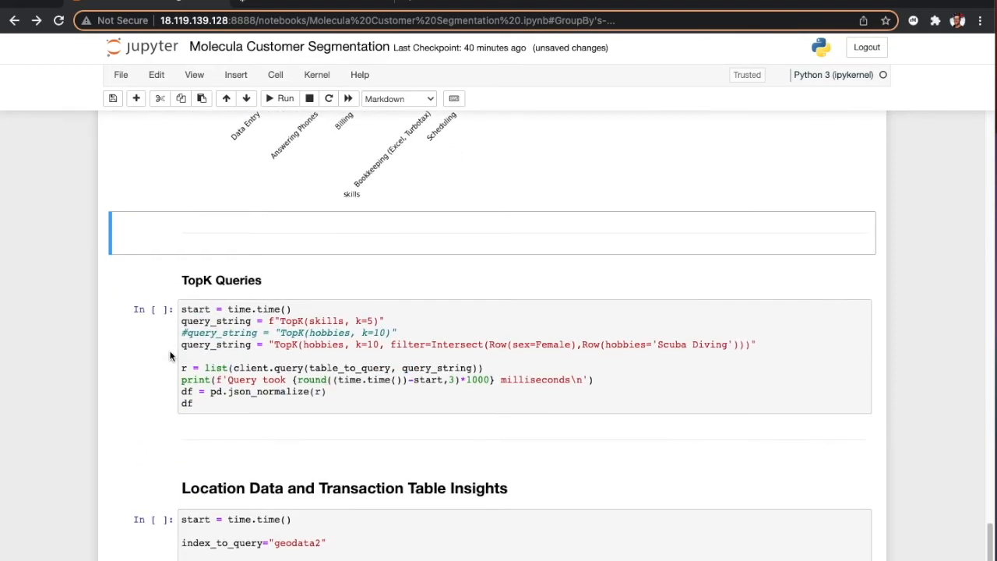